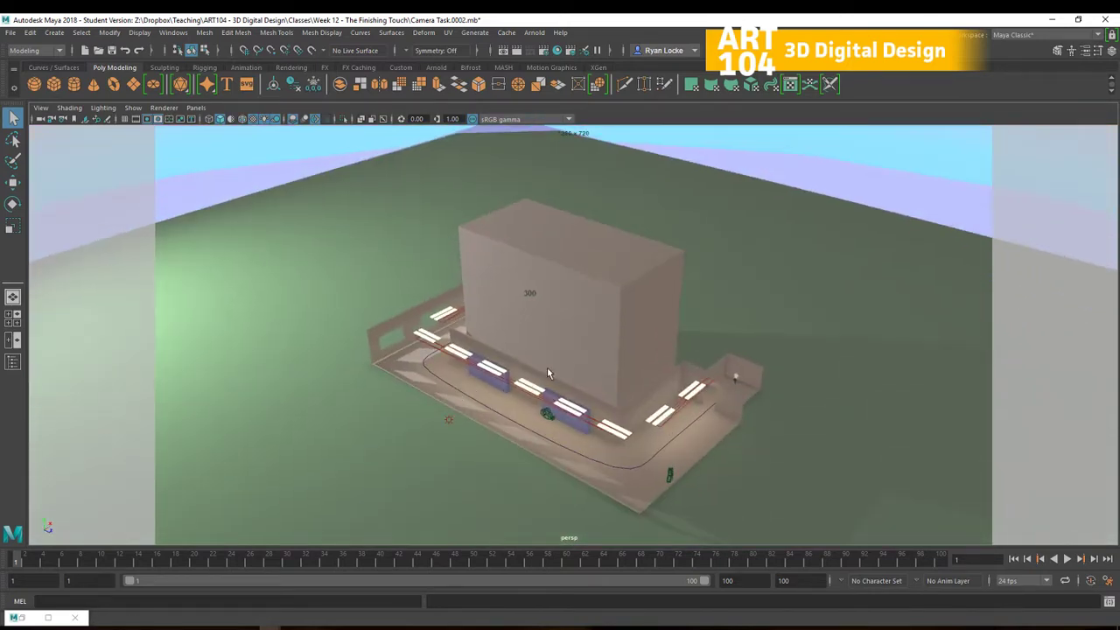
Orbit around the building and select the light fixture near it
{"action": "mouse_move", "coordinate": [626, 360]}
{"action": "left_mouse_down", "text": "alt"}
{"action": "mouse_move", "coordinate": [586, 348]}
{"action": "mouse_move", "coordinate": [643, 350]}
{"action": "left_mouse_up", "text": "alt"}
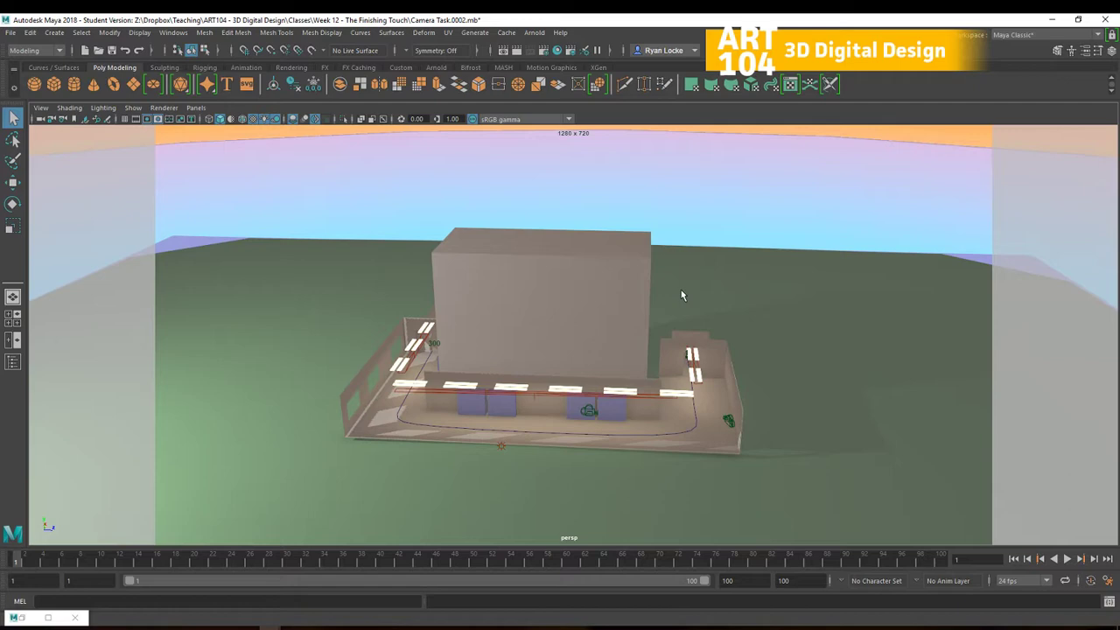
{"action": "left_click_drag", "start_coordinate": [523, 345], "coordinate": [375, 325], "text": "alt"}
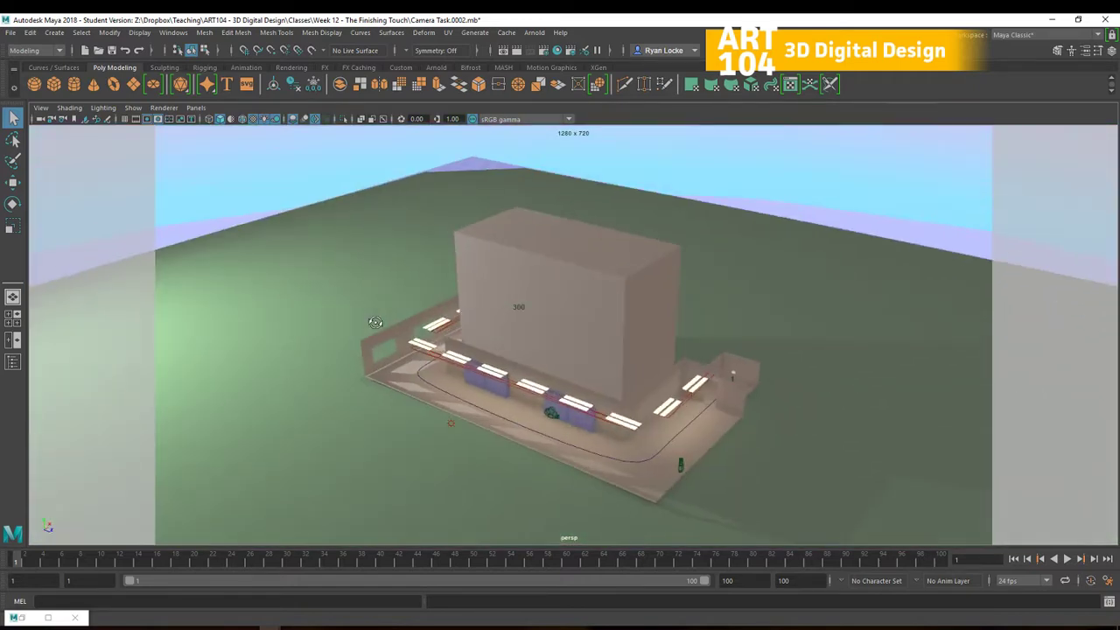
{"action": "left_click", "coordinate": [441, 322]}
{"action": "left_click_drag", "start_coordinate": [528, 401], "coordinate": [560, 391], "text": "alt"}
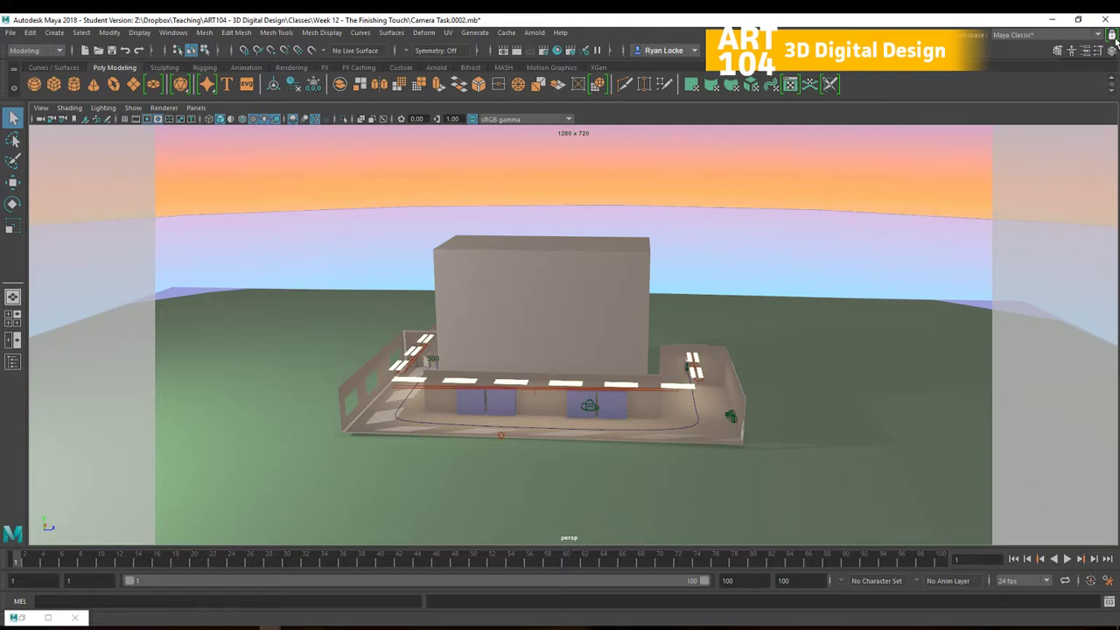
Open the Channel Box/Layer Editor panel and enlarge its display layer area, then orbit around the building
{"action": "left_click", "coordinate": [1111, 52]}
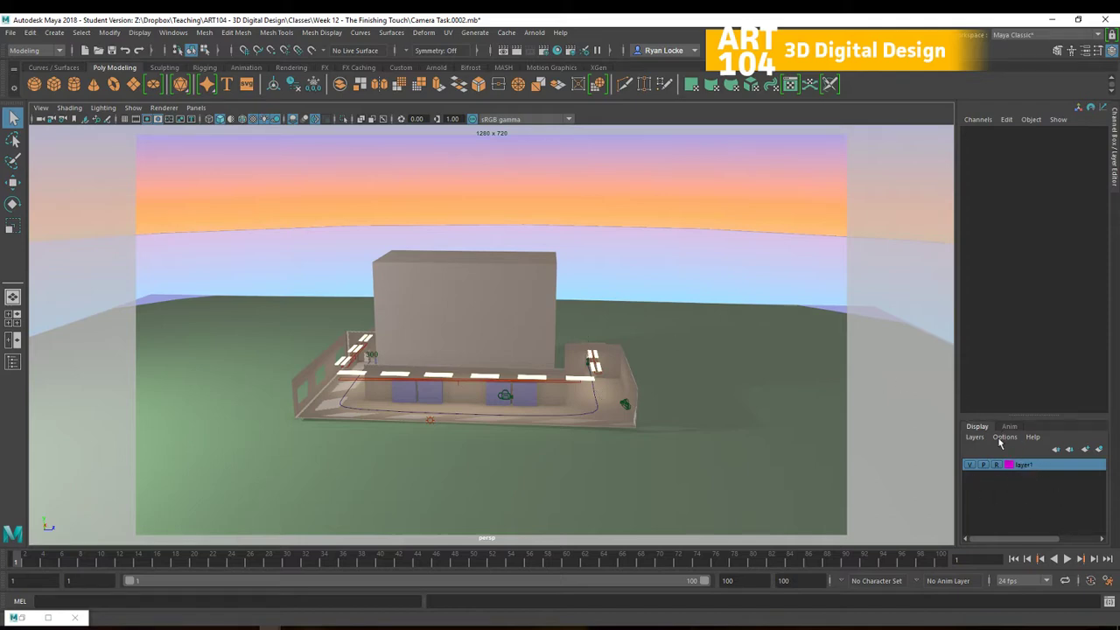
{"action": "left_click_drag", "start_coordinate": [1048, 417], "coordinate": [1045, 365]}
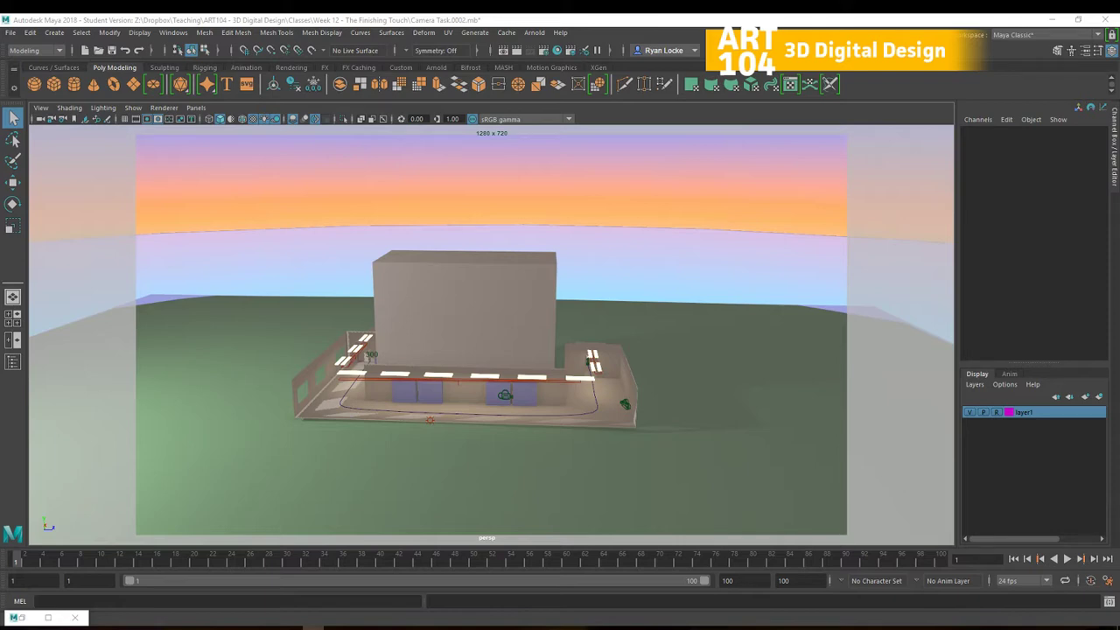
{"action": "left_click_drag", "start_coordinate": [680, 322], "coordinate": [566, 322], "text": "alt"}
{"action": "left_click_drag", "start_coordinate": [742, 377], "coordinate": [514, 367], "text": "alt"}
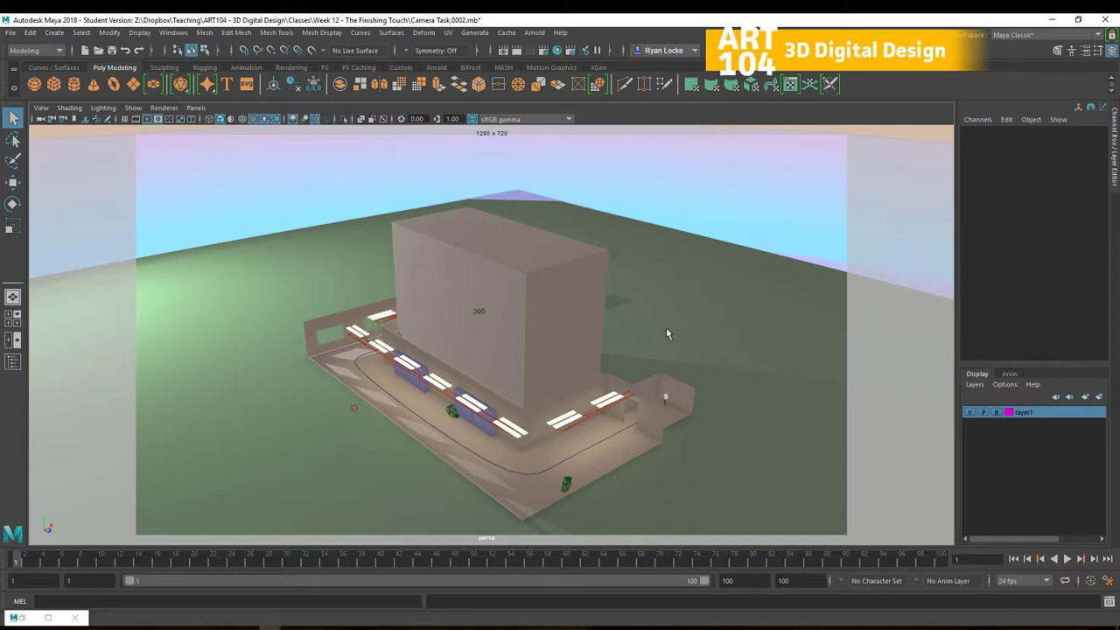
{"action": "left_click_drag", "start_coordinate": [610, 350], "coordinate": [900, 351], "text": "alt"}
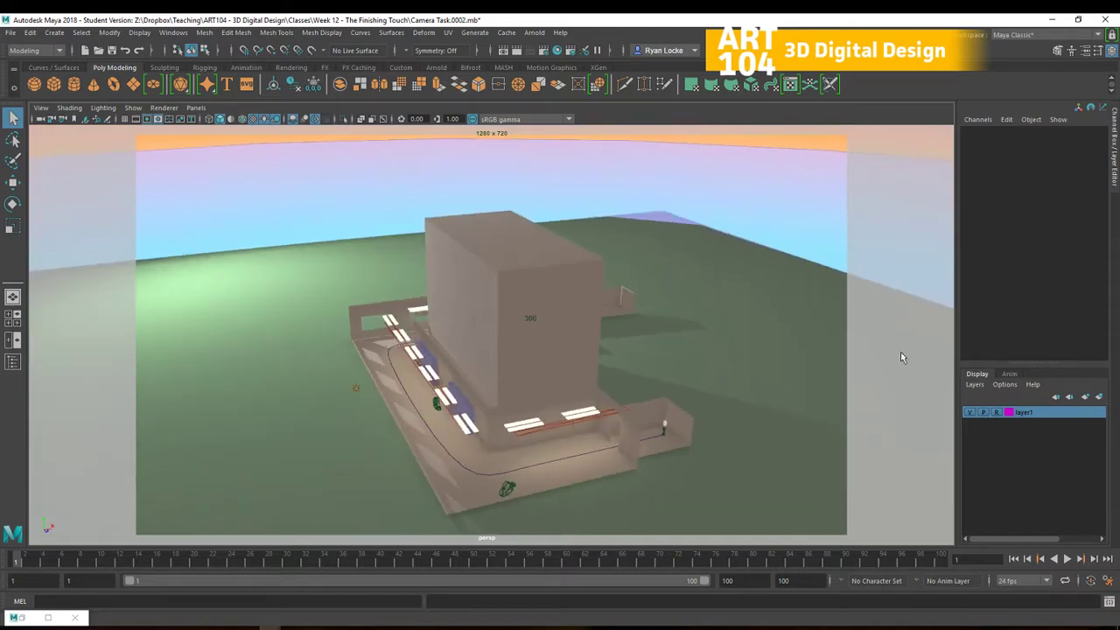
Switch layer1's visibility off, on and off again, leaving the building and ground hidden
{"action": "left_click", "coordinate": [970, 412]}
{"action": "left_click", "coordinate": [969, 412]}
{"action": "left_click", "coordinate": [970, 412]}
{"action": "left_click_drag", "start_coordinate": [525, 400], "coordinate": [580, 394], "text": "alt"}
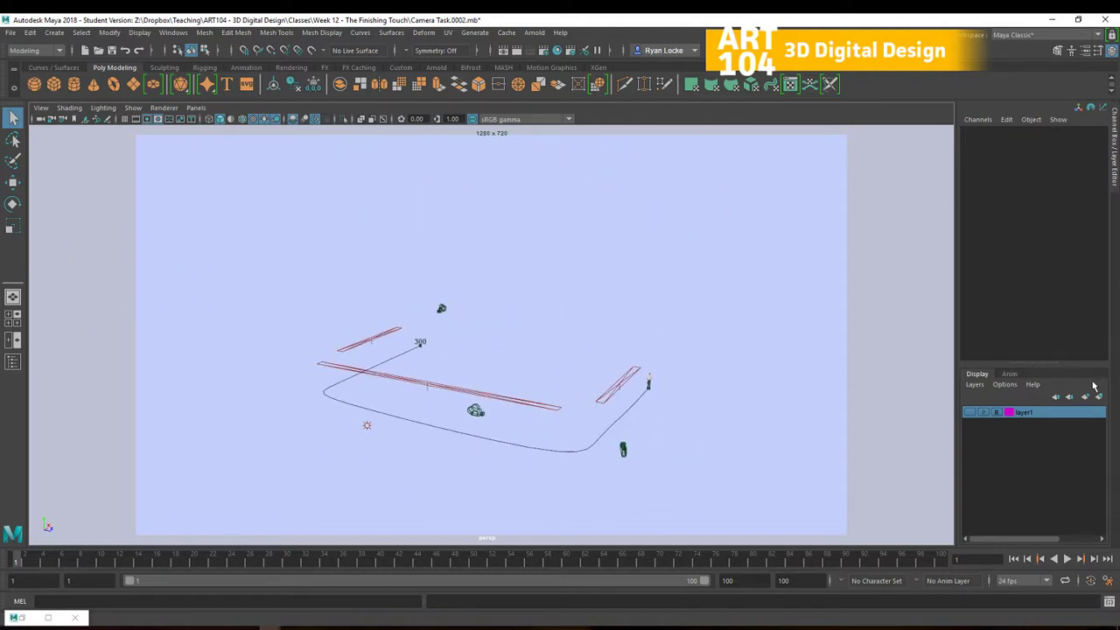
{"action": "left_click_drag", "start_coordinate": [700, 394], "coordinate": [553, 362], "text": "alt"}
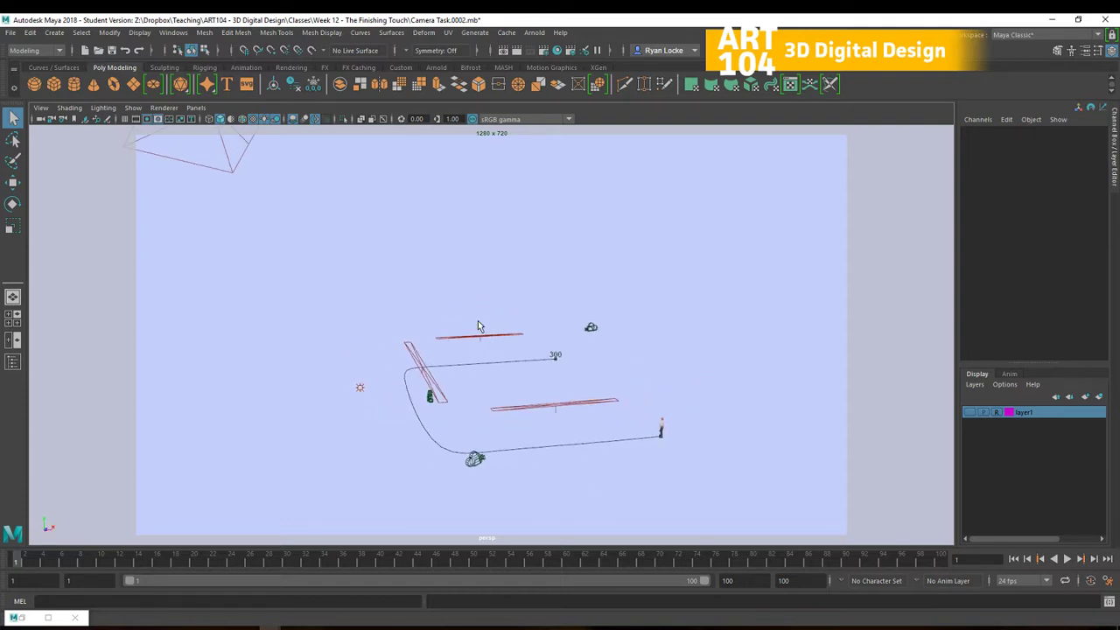
{"action": "left_click", "coordinate": [972, 412]}
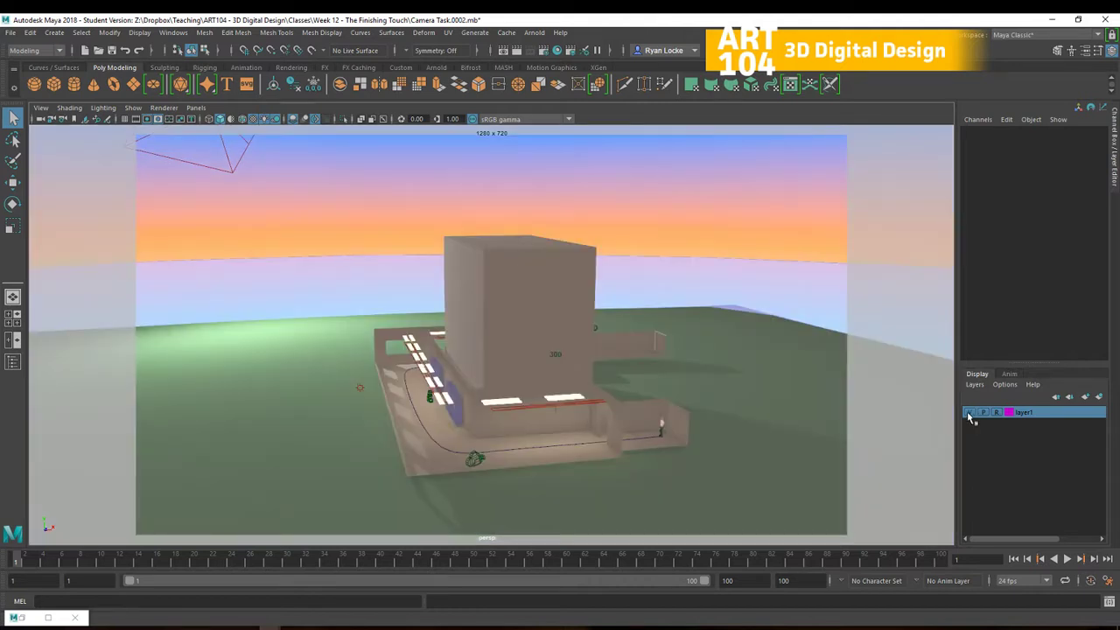
{"action": "mouse_move", "coordinate": [538, 430]}
{"action": "left_mouse_down", "text": "alt"}
{"action": "mouse_move", "coordinate": [509, 445]}
{"action": "mouse_move", "coordinate": [553, 437]}
{"action": "left_mouse_up", "text": "alt"}
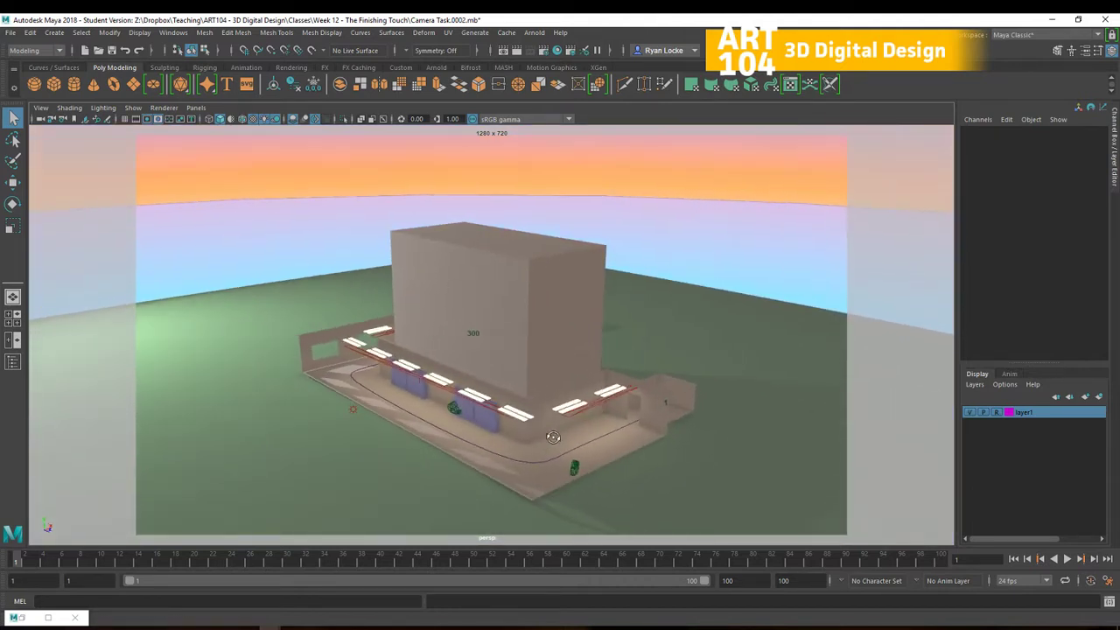
{"action": "left_click", "coordinate": [971, 412]}
{"action": "left_click_drag", "start_coordinate": [637, 397], "coordinate": [538, 400], "text": "alt"}
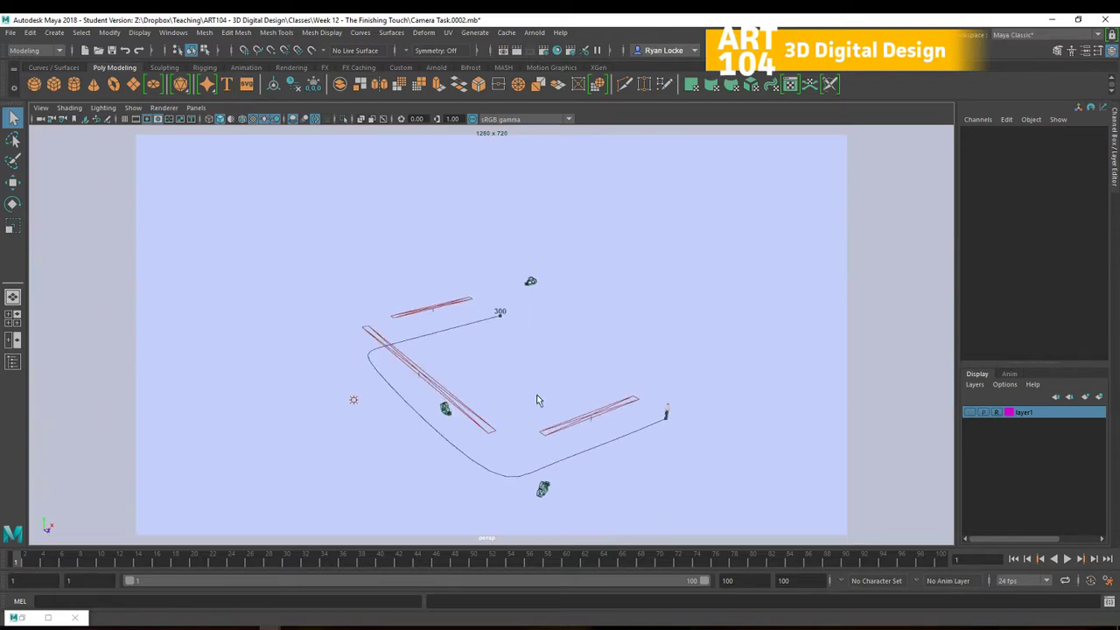
Select the three corridor light planes, including LIGHT_CorridorEnd, and the small ambient light
{"action": "left_click_drag", "start_coordinate": [601, 430], "coordinate": [600, 412], "text": "alt"}
{"action": "left_click", "coordinate": [600, 411]}
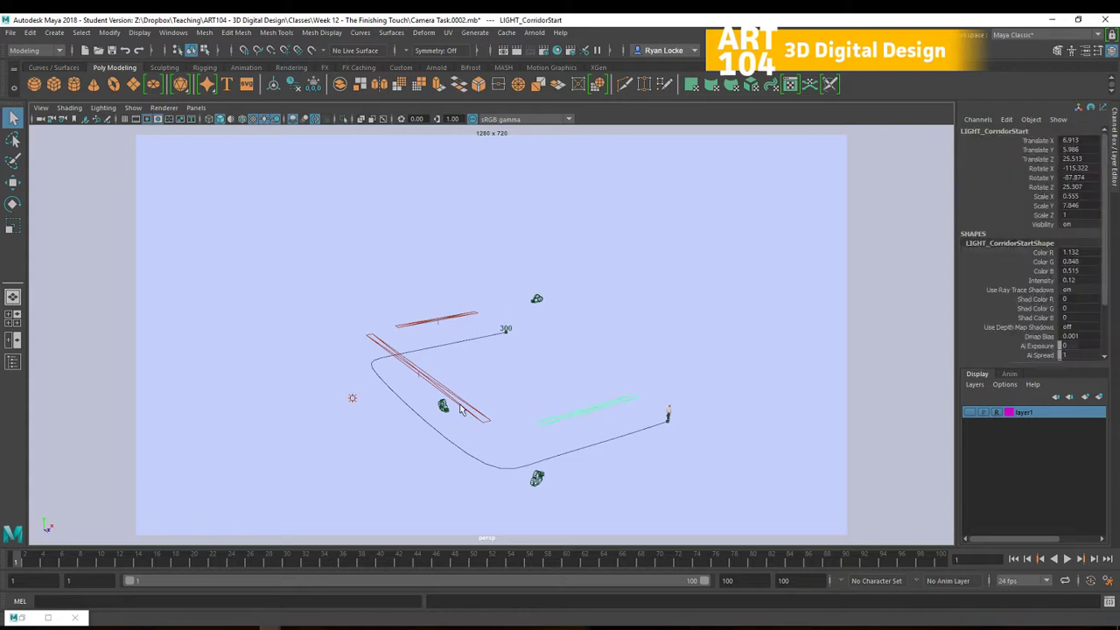
{"action": "left_click", "coordinate": [463, 404]}
{"action": "left_click", "coordinate": [442, 325]}
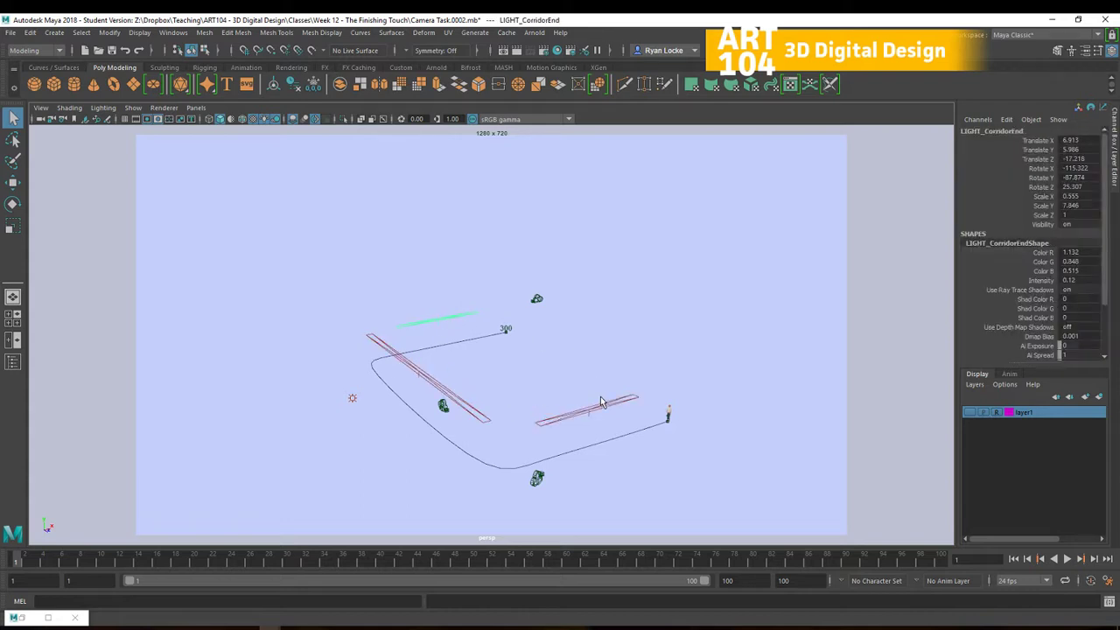
{"action": "left_click", "coordinate": [604, 404]}
{"action": "left_click", "coordinate": [447, 325]}
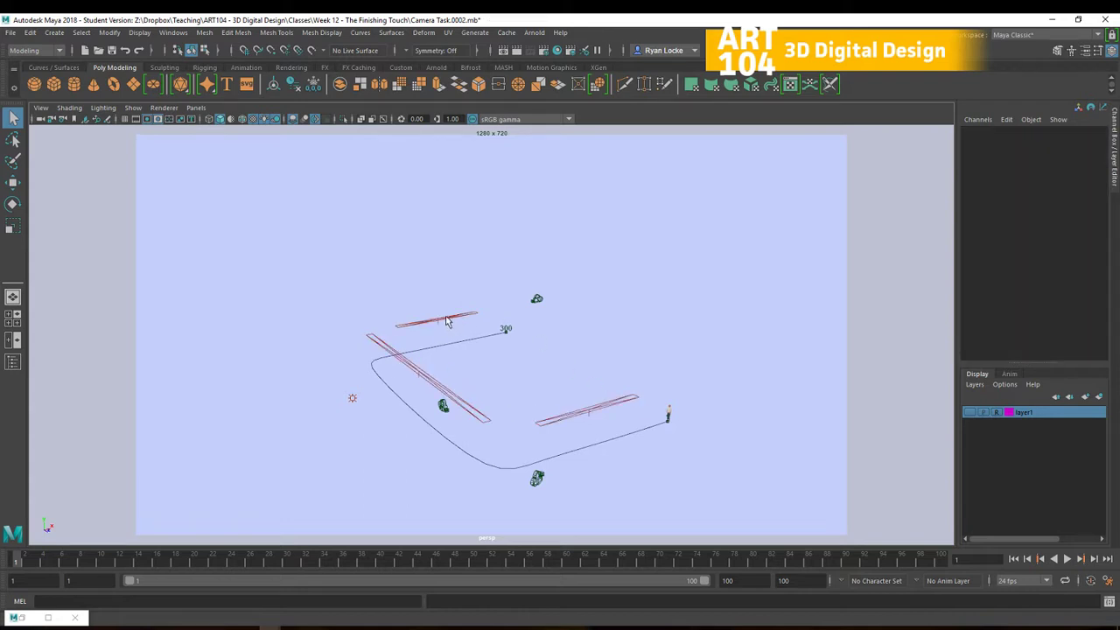
{"action": "left_click", "coordinate": [449, 322]}
{"action": "left_click", "coordinate": [391, 352], "text": "shift"}
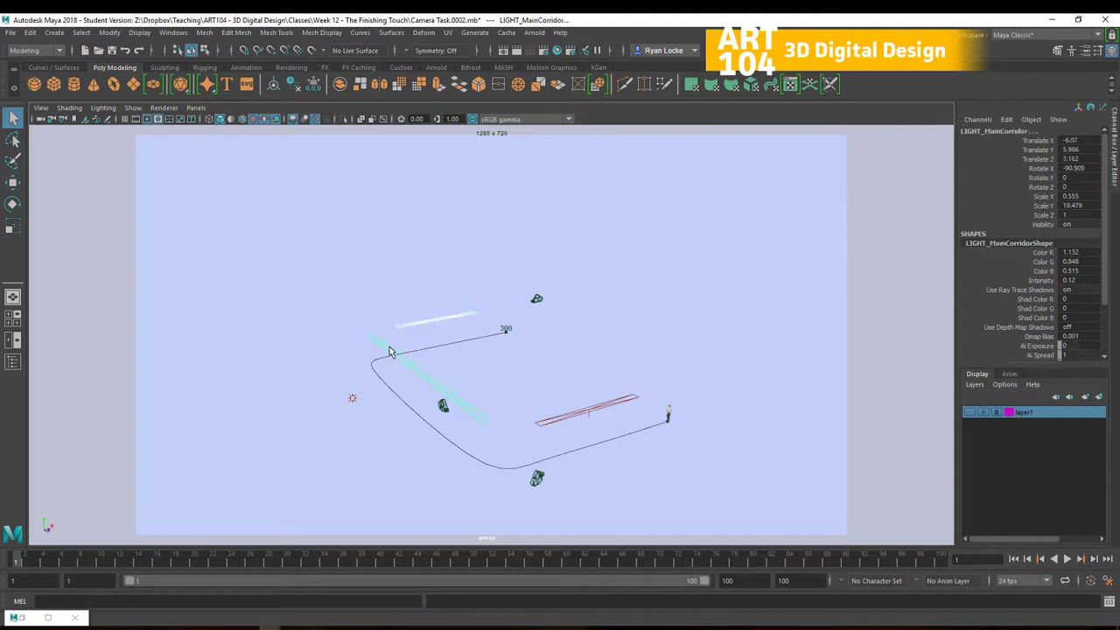
{"action": "left_click", "coordinate": [614, 405], "text": "shift"}
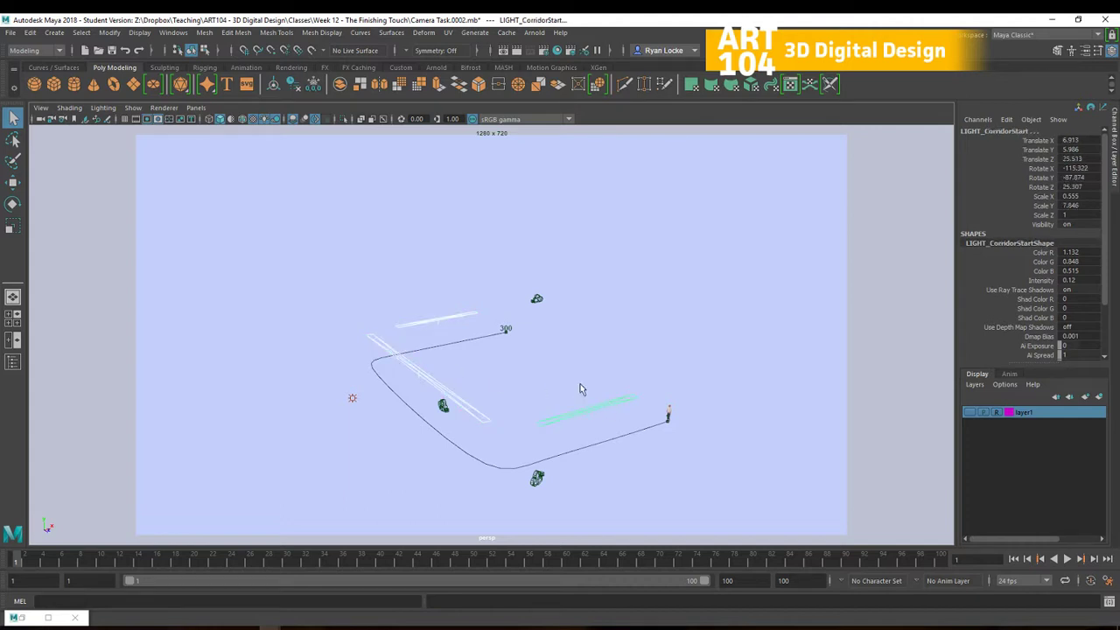
{"action": "left_click", "coordinate": [353, 401]}
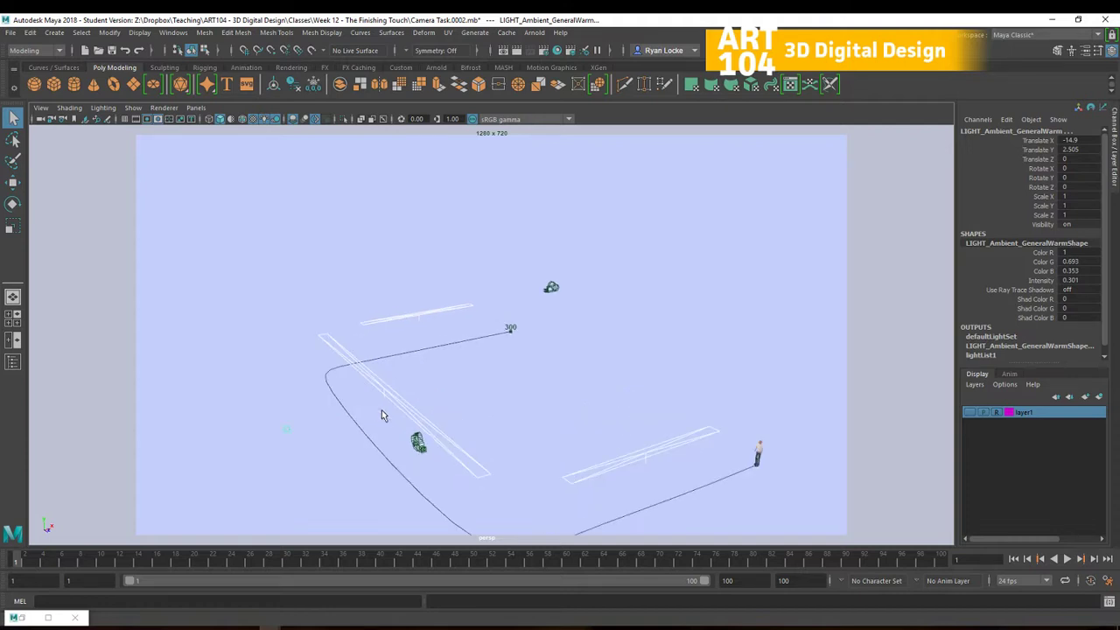
{"action": "scroll", "coordinate": [476, 376], "scroll_direction": "up", "scroll_amount": 3}
{"action": "middle_click_drag", "start_coordinate": [490, 303], "coordinate": [430, 315], "text": "alt"}
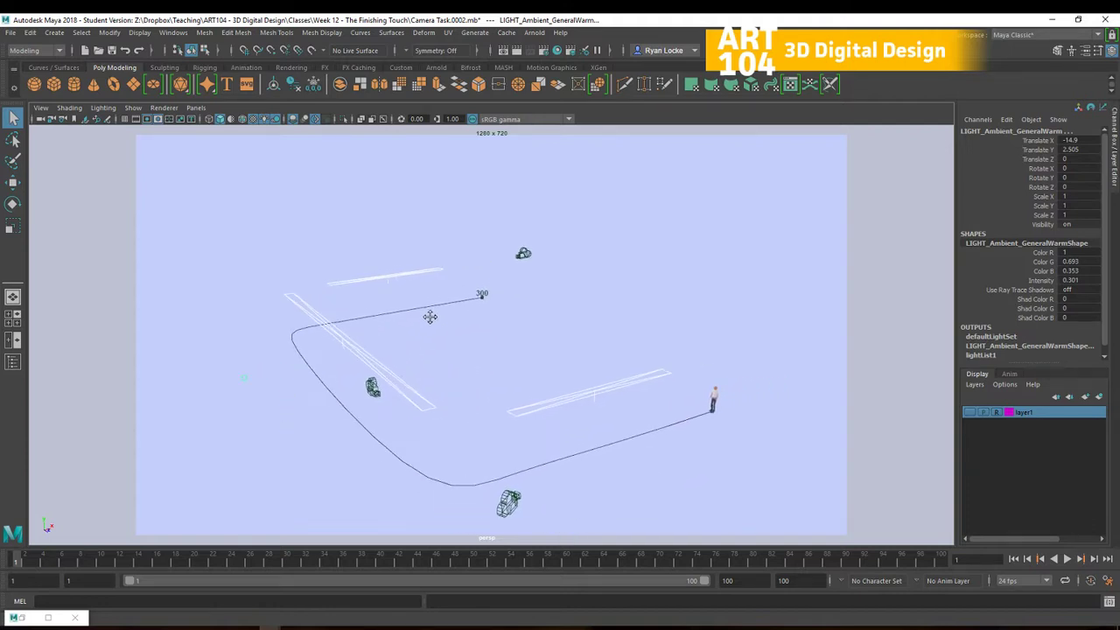
Add the selected lights to layer1 and make layer1 visible again
{"action": "right_click", "coordinate": [1046, 417]}
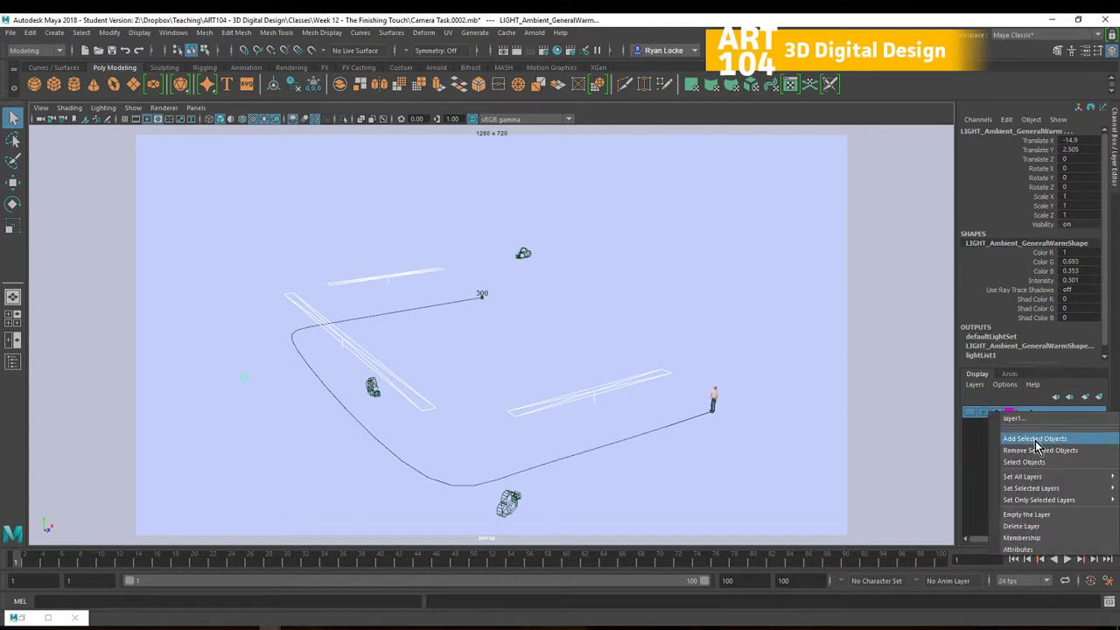
{"action": "left_click", "coordinate": [1036, 439]}
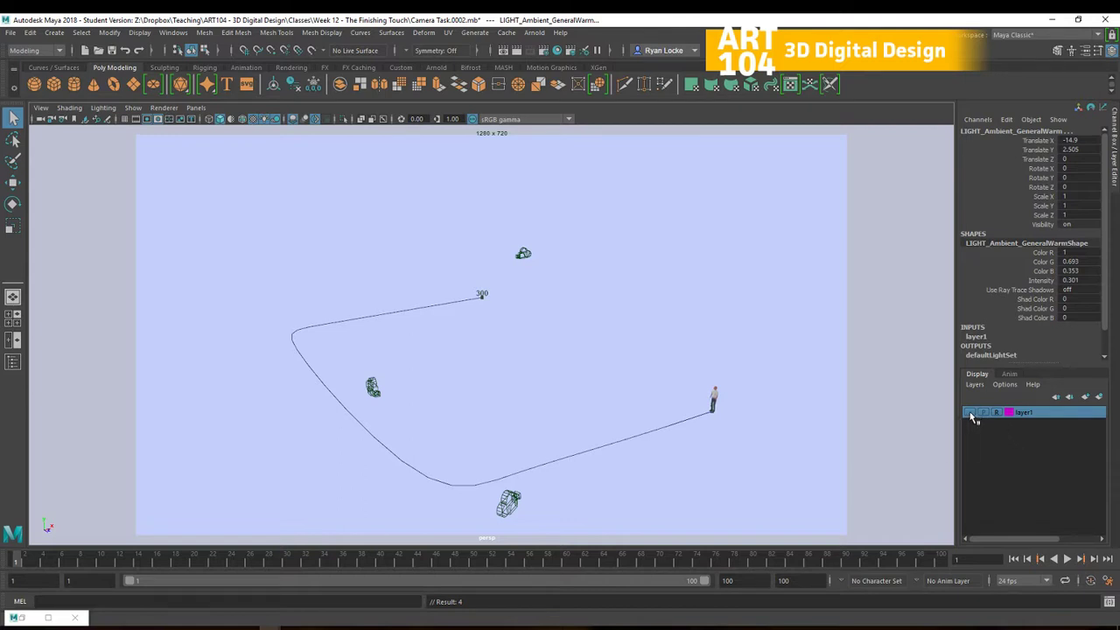
{"action": "left_click", "coordinate": [970, 413]}
{"action": "left_click", "coordinate": [970, 413]}
{"action": "left_click", "coordinate": [970, 413]}
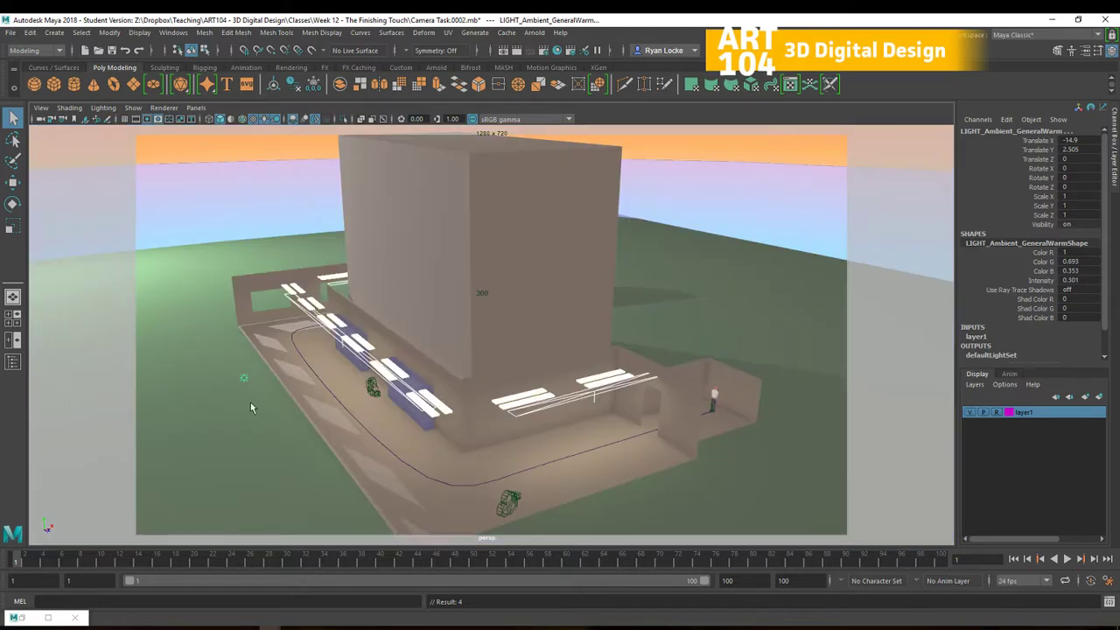
{"action": "mouse_move", "coordinate": [472, 392]}
{"action": "left_mouse_down", "text": "alt"}
{"action": "mouse_move", "coordinate": [525, 394]}
{"action": "mouse_move", "coordinate": [477, 399]}
{"action": "left_mouse_up", "text": "alt"}
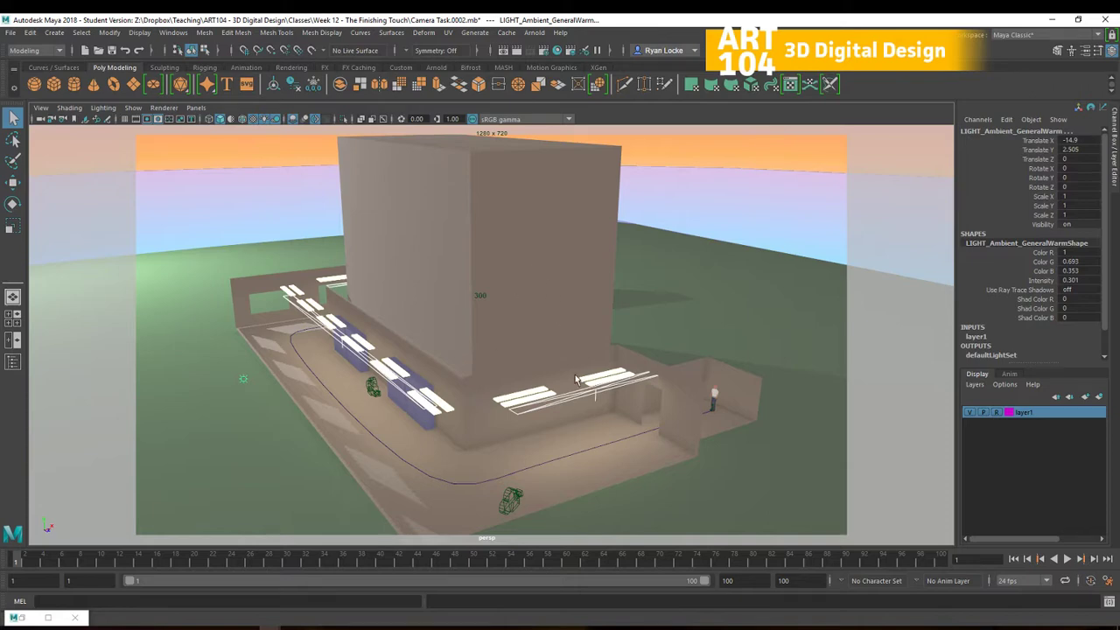
{"action": "left_click_drag", "start_coordinate": [557, 392], "coordinate": [708, 390], "text": "alt"}
{"action": "left_click", "coordinate": [773, 310]}
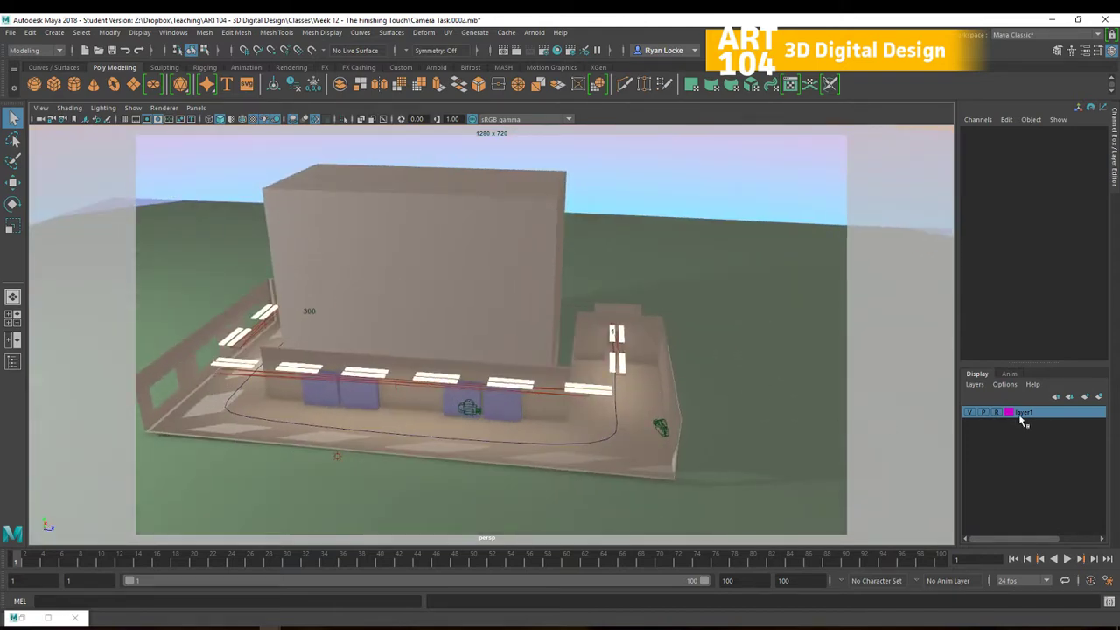
{"action": "left_click_drag", "start_coordinate": [756, 398], "coordinate": [676, 387], "text": "alt"}
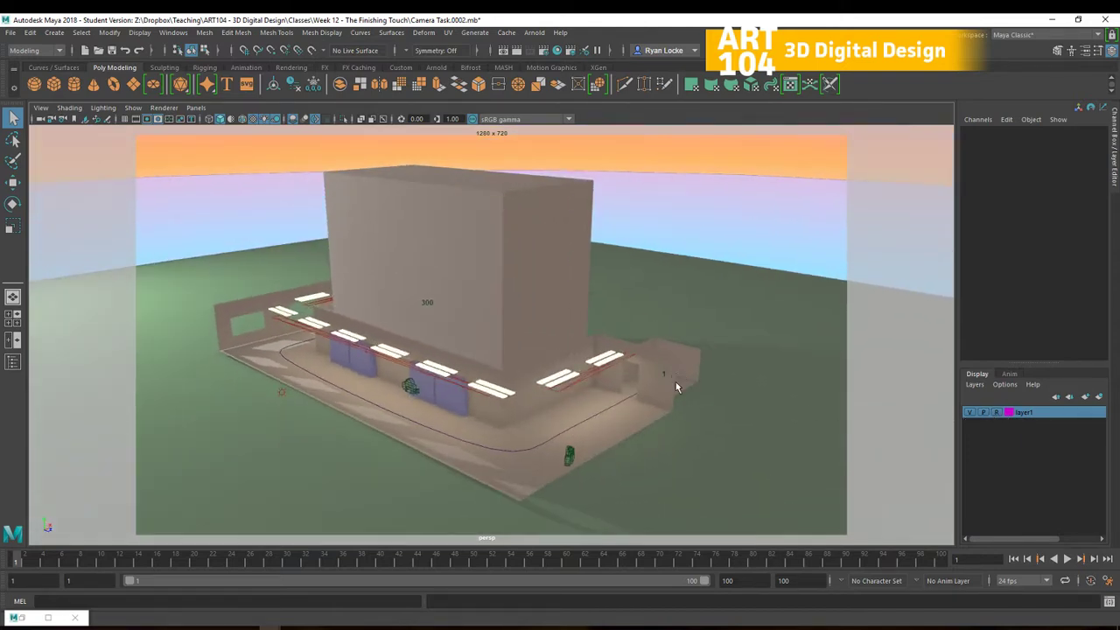
{"action": "left_click", "coordinate": [997, 413]}
{"action": "left_click_drag", "start_coordinate": [748, 446], "coordinate": [725, 425], "text": "alt"}
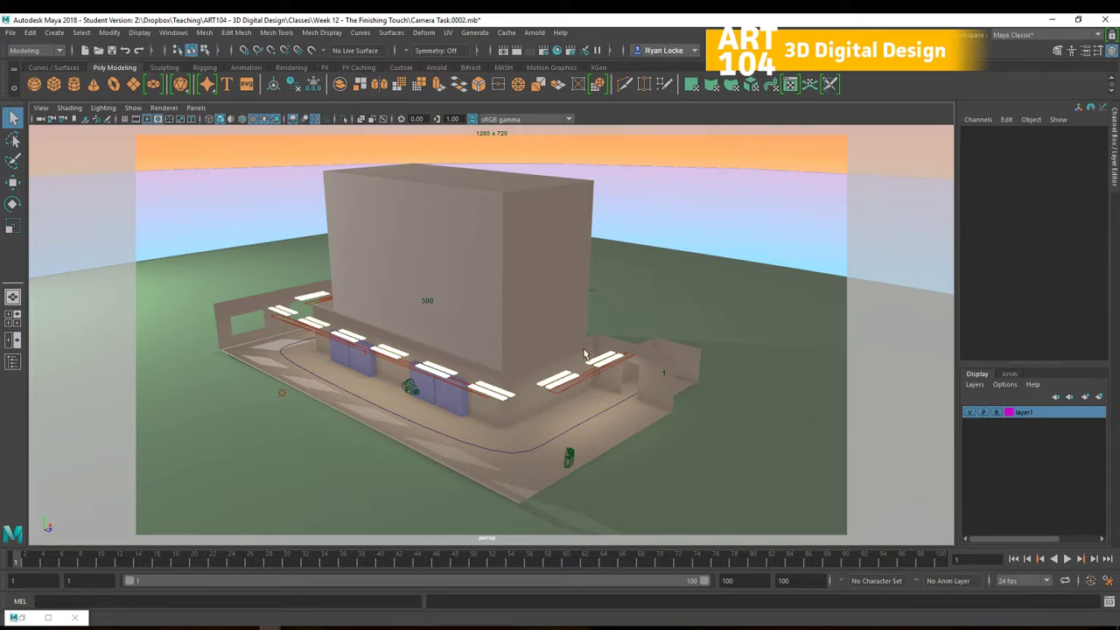
{"action": "left_click_drag", "start_coordinate": [671, 419], "coordinate": [501, 388], "text": "alt"}
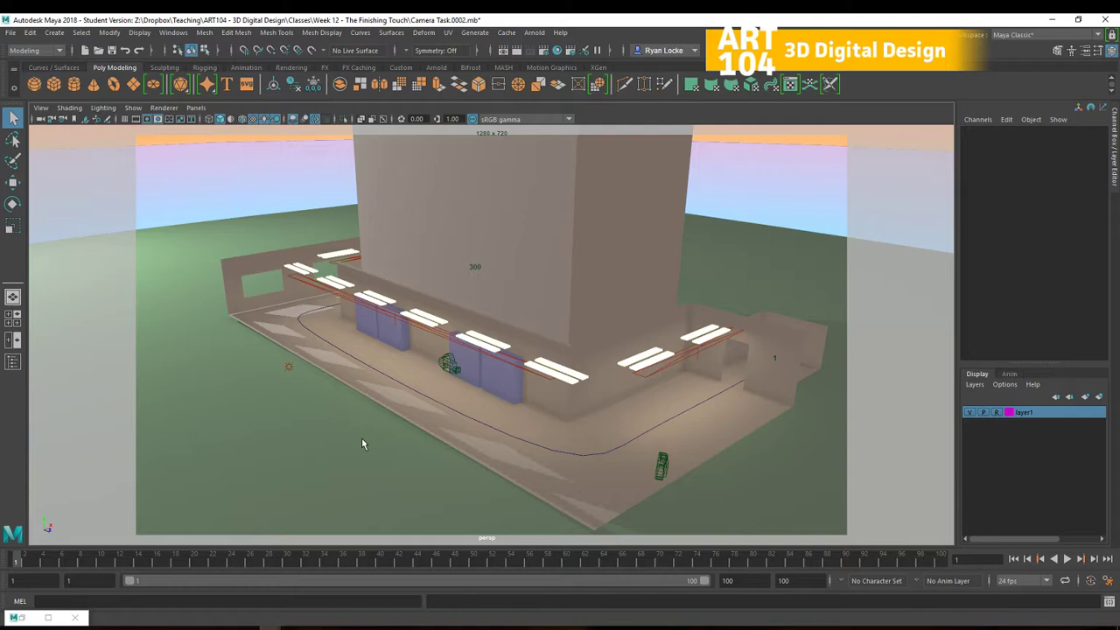
{"action": "left_click", "coordinate": [970, 412]}
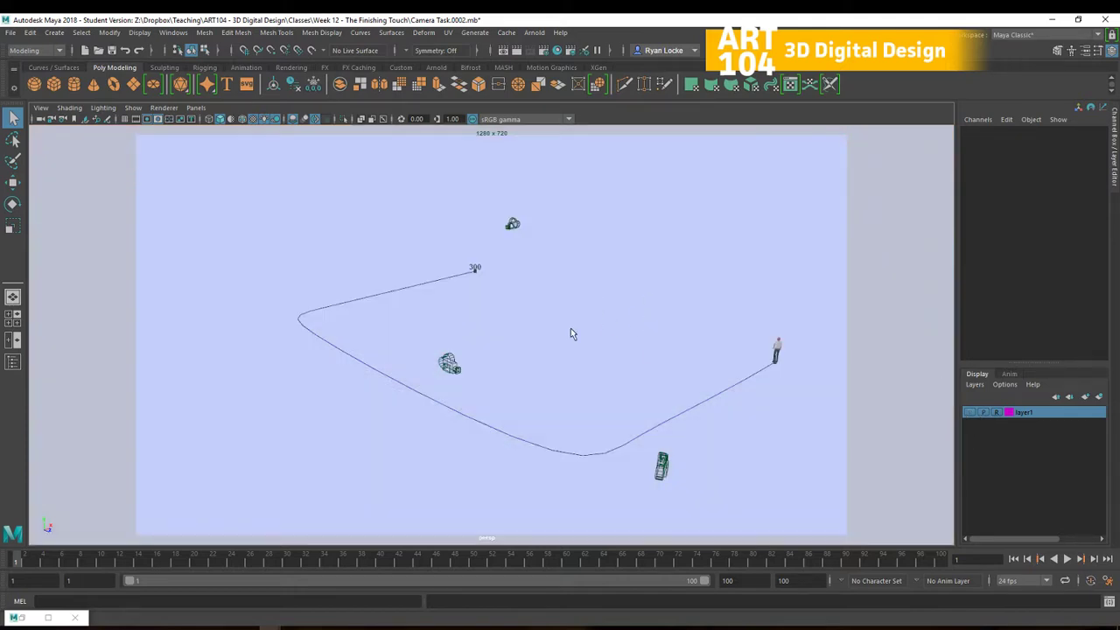
{"action": "left_click", "coordinate": [970, 412]}
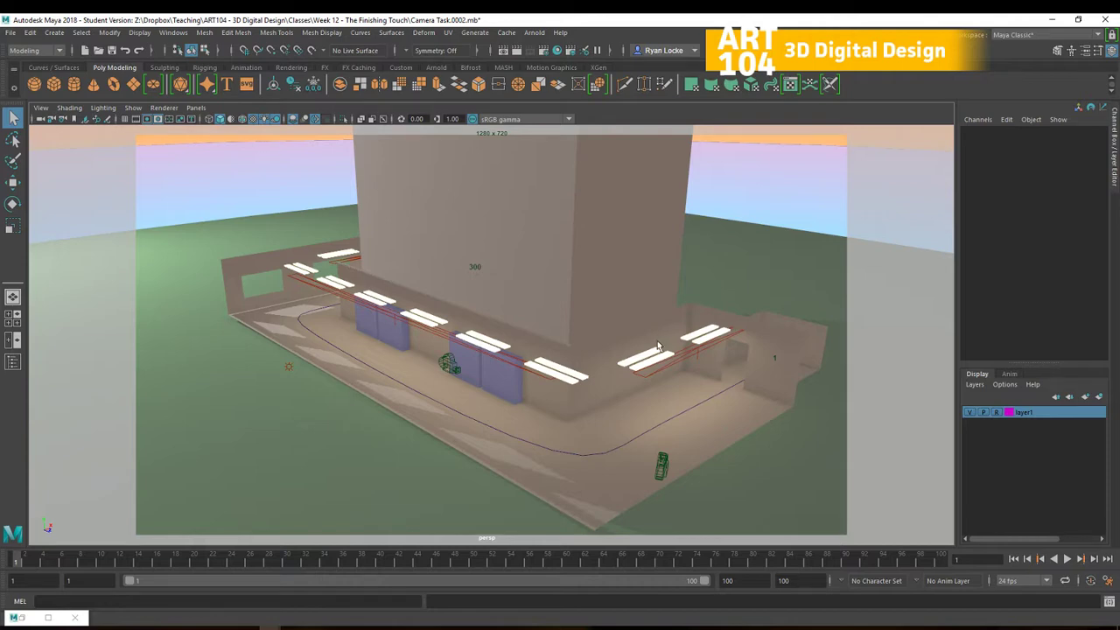
{"action": "mouse_move", "coordinate": [609, 377]}
{"action": "left_mouse_down", "text": "alt"}
{"action": "mouse_move", "coordinate": [612, 341]}
{"action": "mouse_move", "coordinate": [595, 384]}
{"action": "left_mouse_up", "text": "alt"}
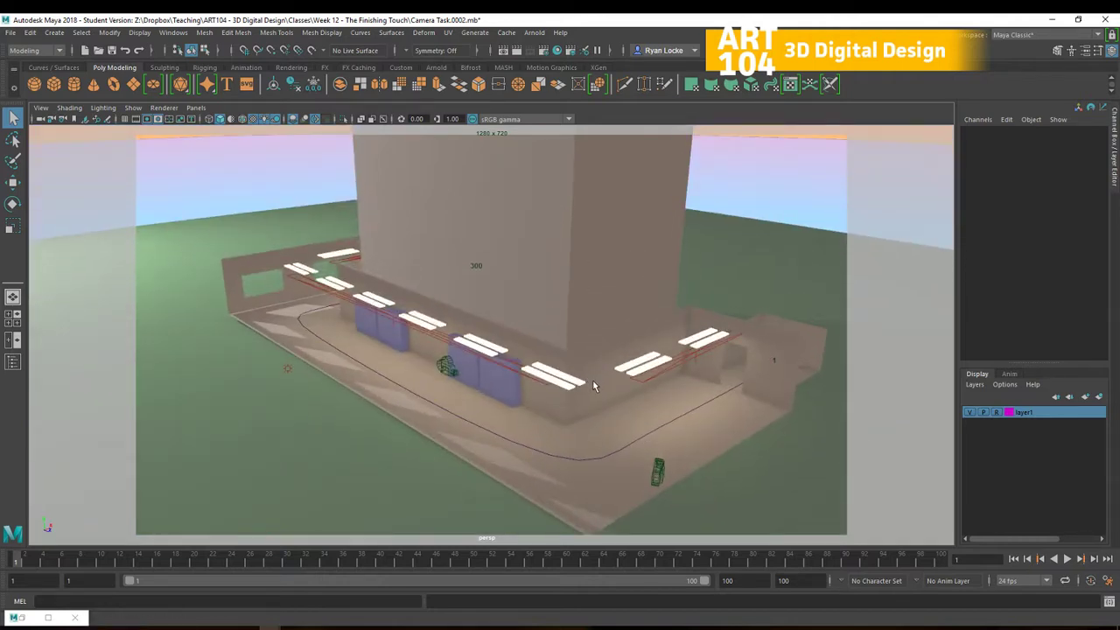
{"action": "left_click", "coordinate": [997, 413]}
{"action": "left_click", "coordinate": [553, 343]}
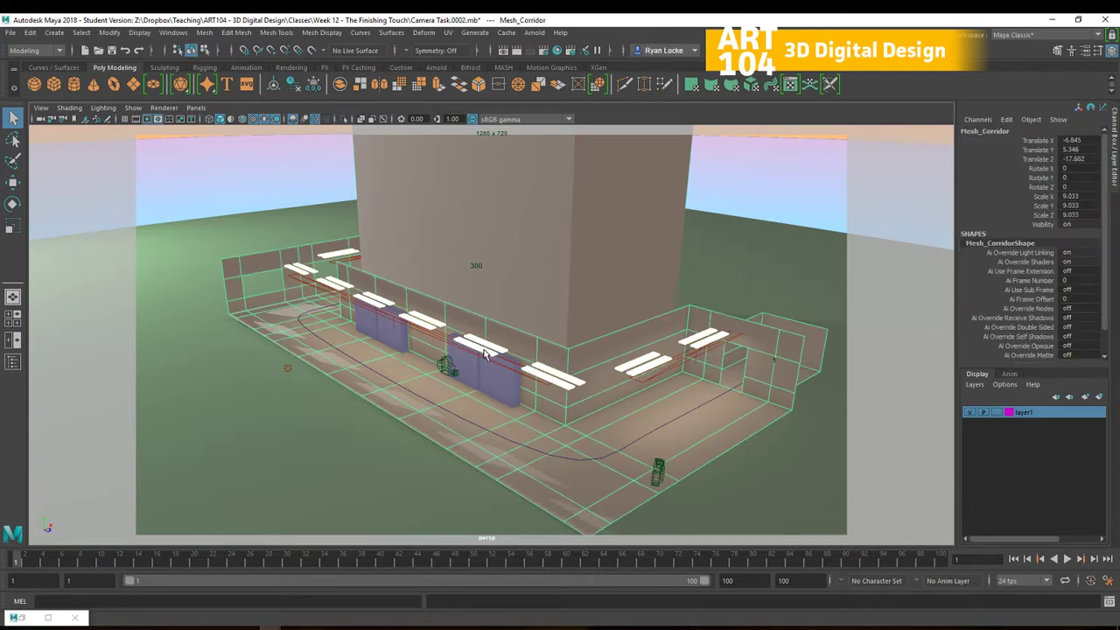
{"action": "left_click", "coordinate": [249, 449]}
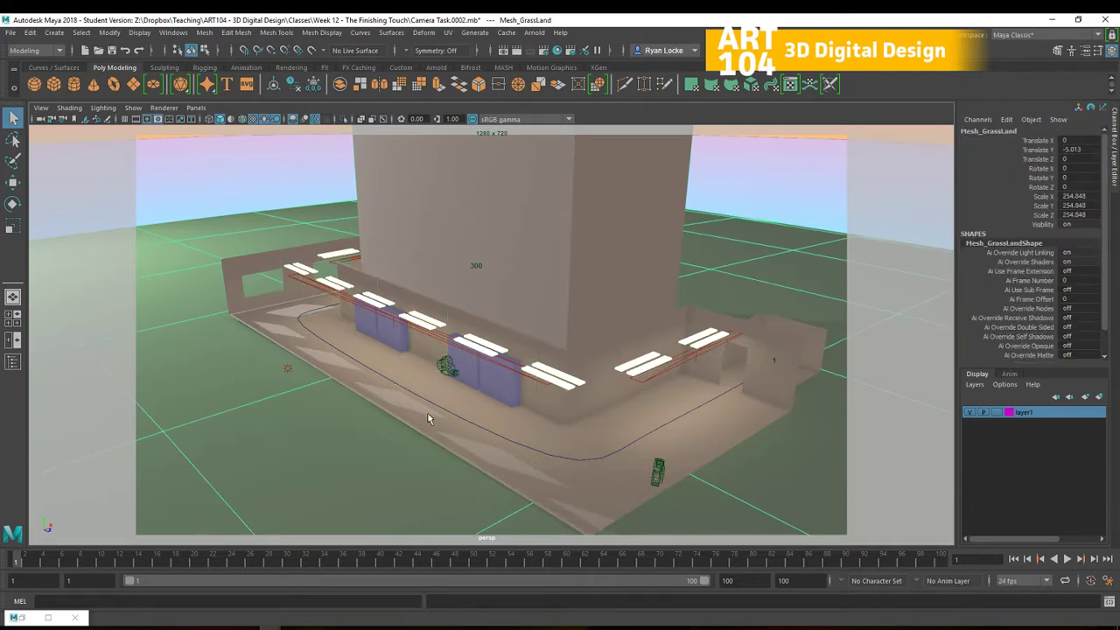
{"action": "left_click", "coordinate": [248, 168]}
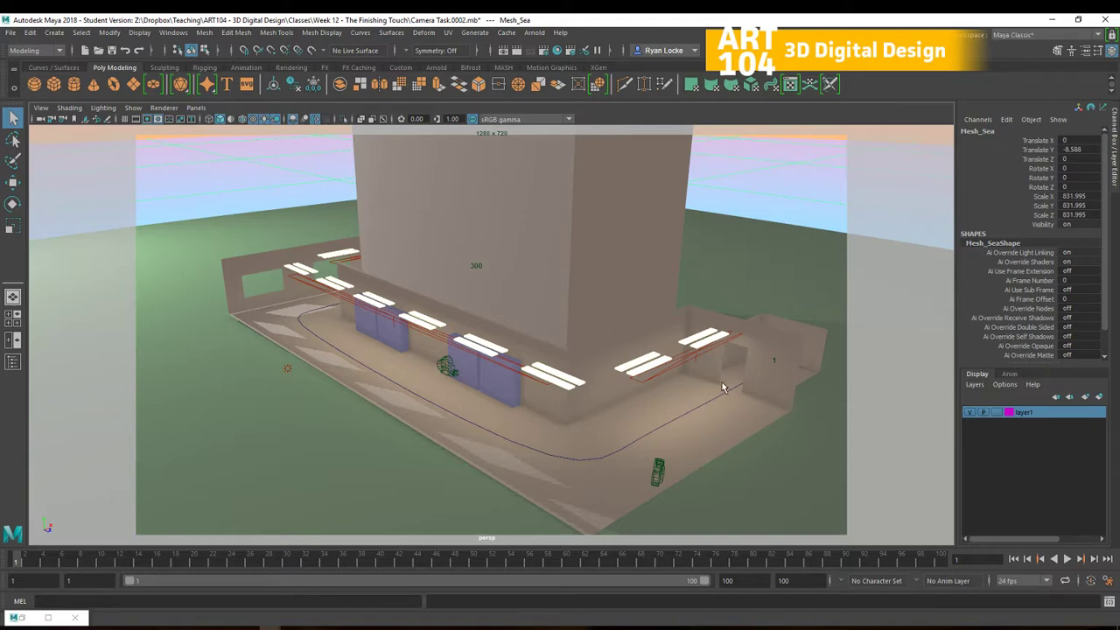
{"action": "left_click", "coordinate": [686, 362]}
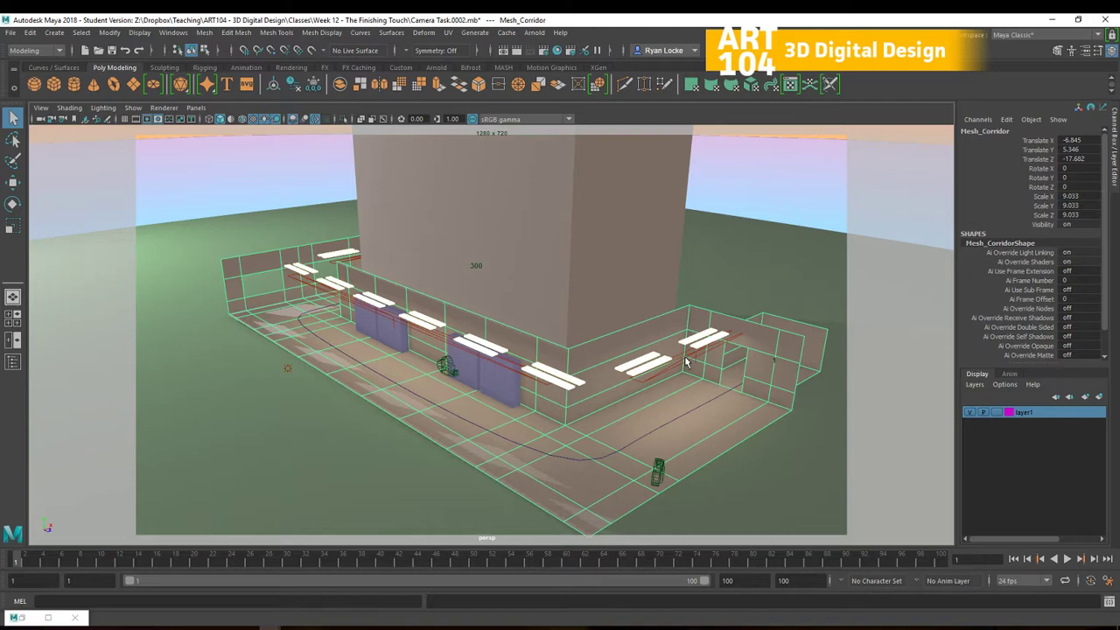
{"action": "left_click_drag", "start_coordinate": [687, 387], "coordinate": [657, 380], "text": "alt"}
{"action": "scroll", "coordinate": [673, 374], "scroll_direction": "up", "scroll_amount": 5}
{"action": "middle_click_drag", "start_coordinate": [657, 380], "coordinate": [597, 408], "text": "alt"}
{"action": "left_click", "coordinate": [775, 244]}
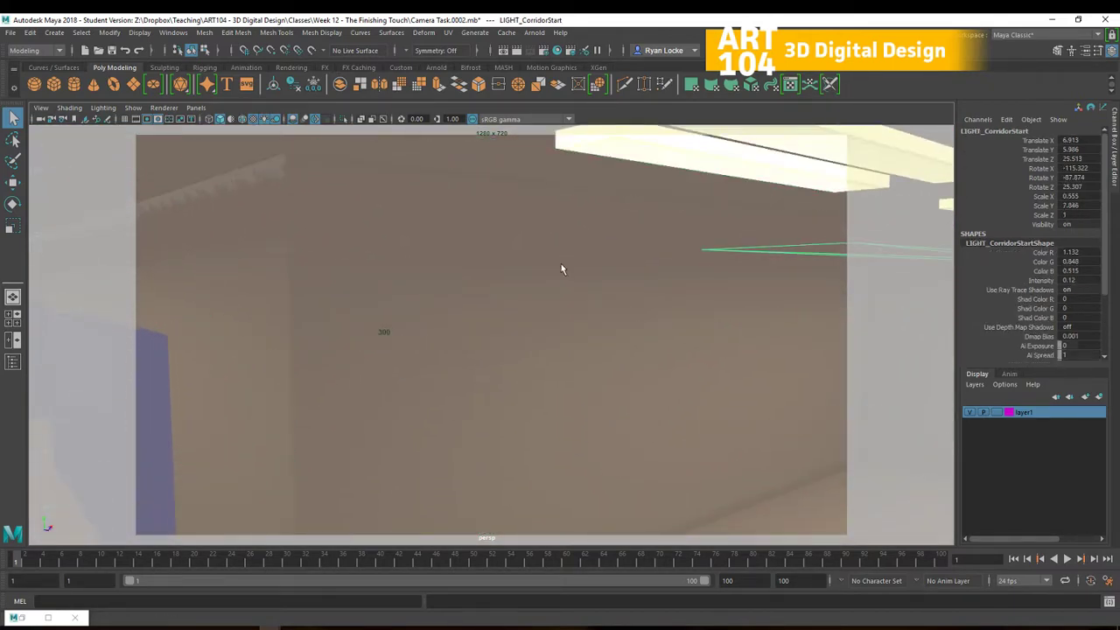
{"action": "middle_click_drag", "start_coordinate": [561, 263], "coordinate": [482, 266], "text": "alt"}
{"action": "scroll", "coordinate": [482, 266], "scroll_direction": "down", "scroll_amount": 5}
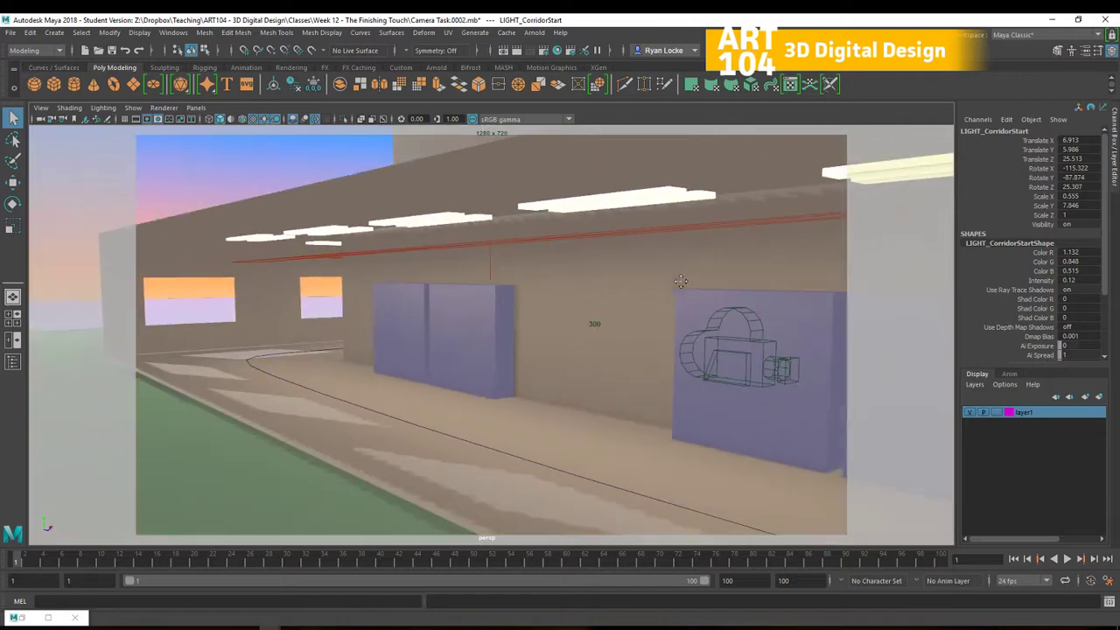
{"action": "left_click", "coordinate": [568, 236]}
{"action": "key", "text": "ctrl+z"}
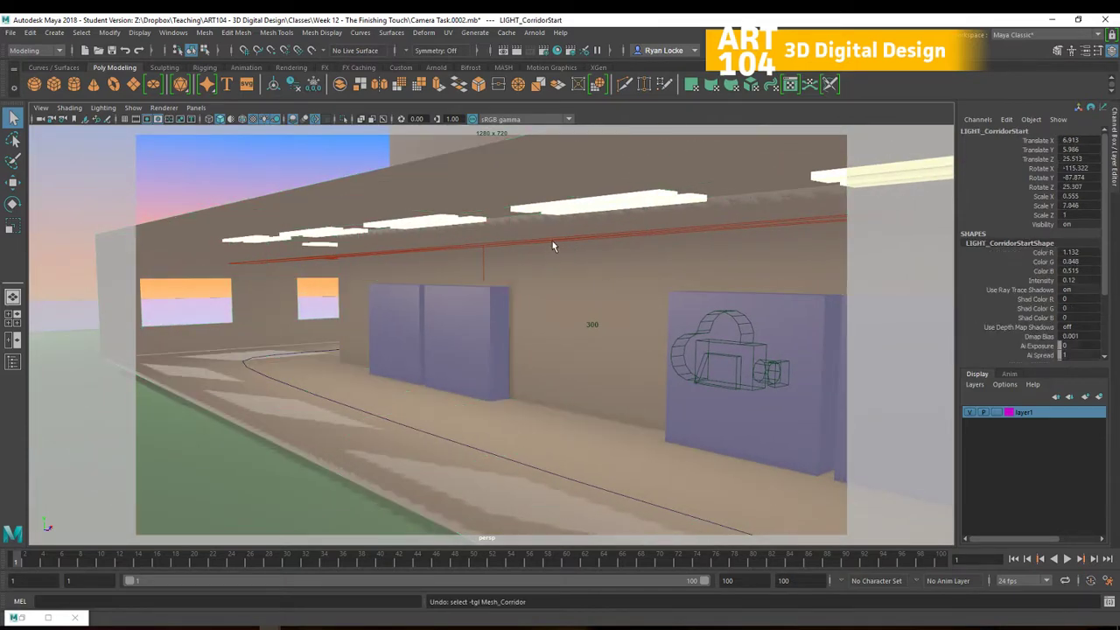
{"action": "scroll", "coordinate": [560, 248], "scroll_direction": "up", "scroll_amount": 5}
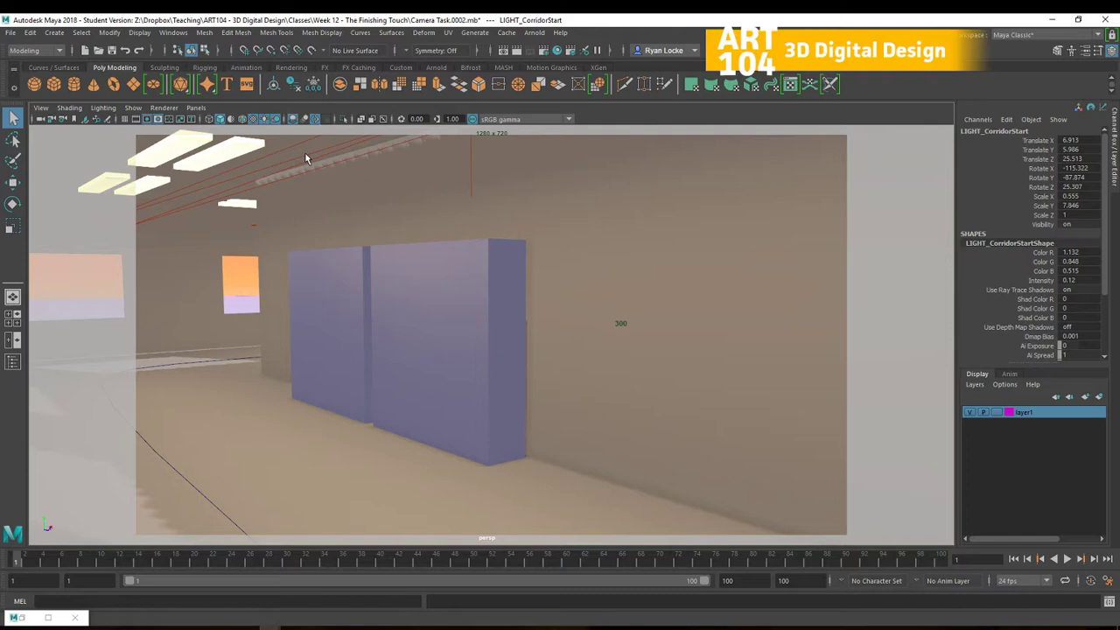
{"action": "left_click", "coordinate": [306, 168]}
{"action": "left_click_drag", "start_coordinate": [218, 278], "coordinate": [383, 179], "text": "alt"}
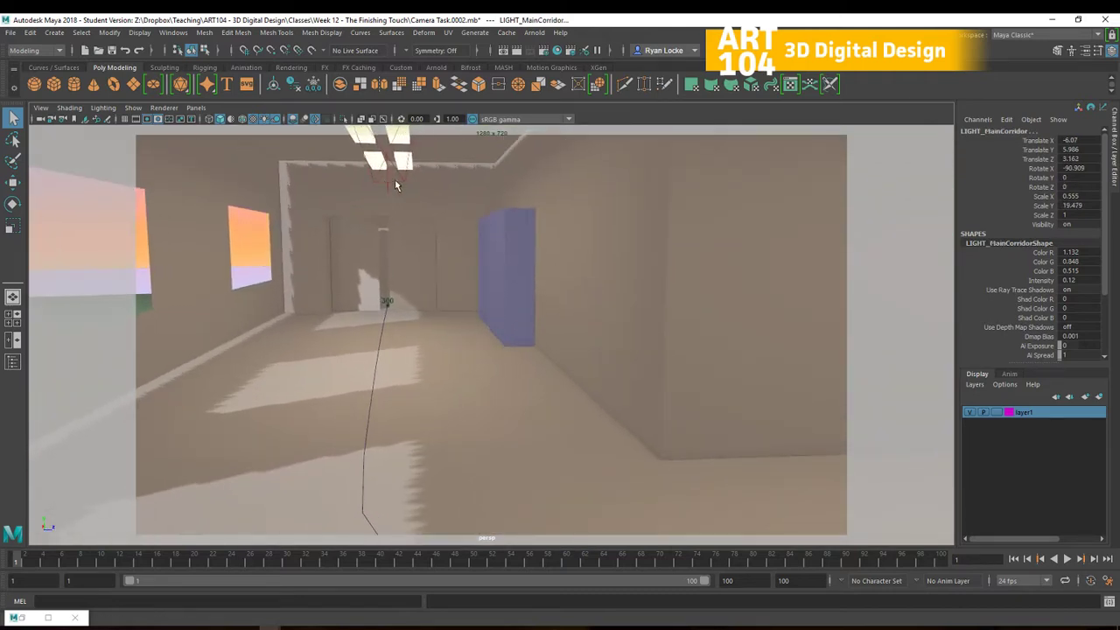
{"action": "left_click", "coordinate": [388, 180]}
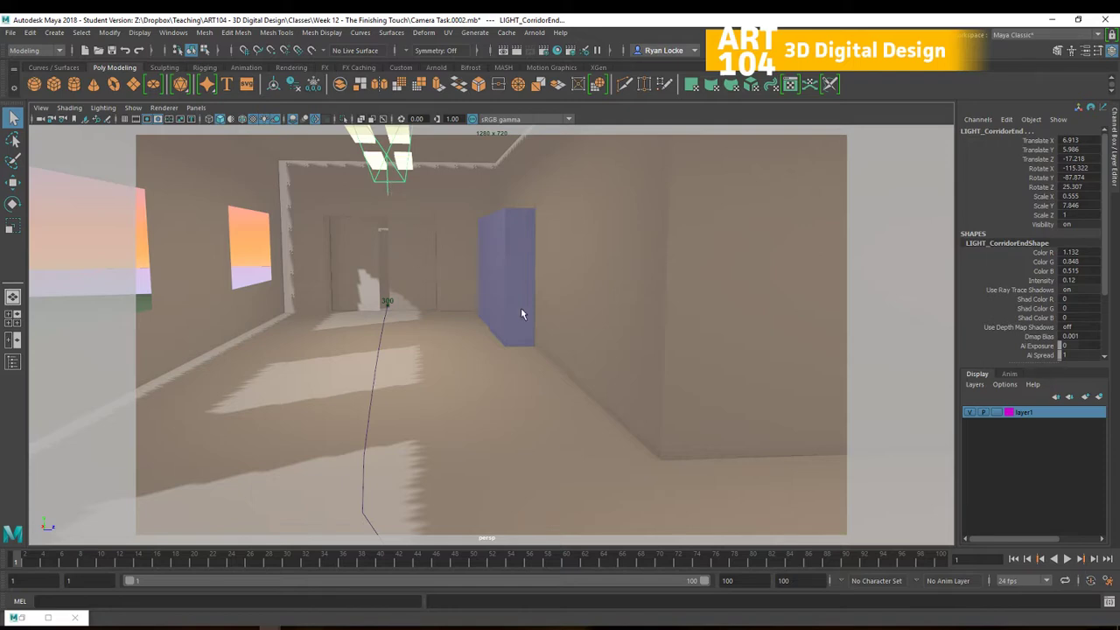
{"action": "left_click_drag", "start_coordinate": [520, 314], "coordinate": [554, 230], "text": "alt"}
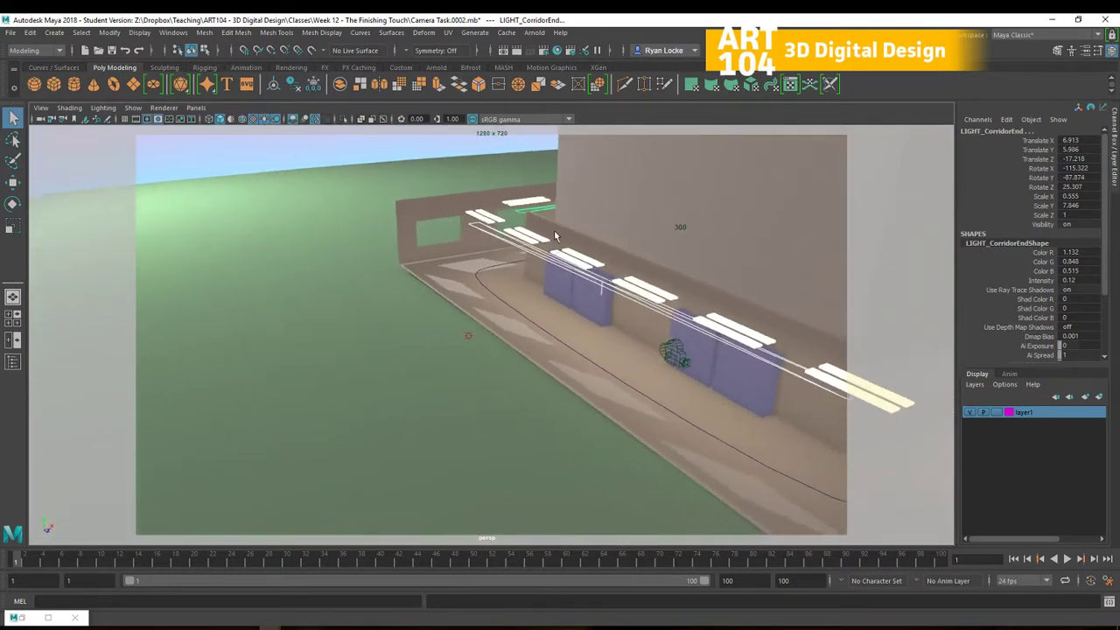
{"action": "left_click", "coordinate": [469, 337]}
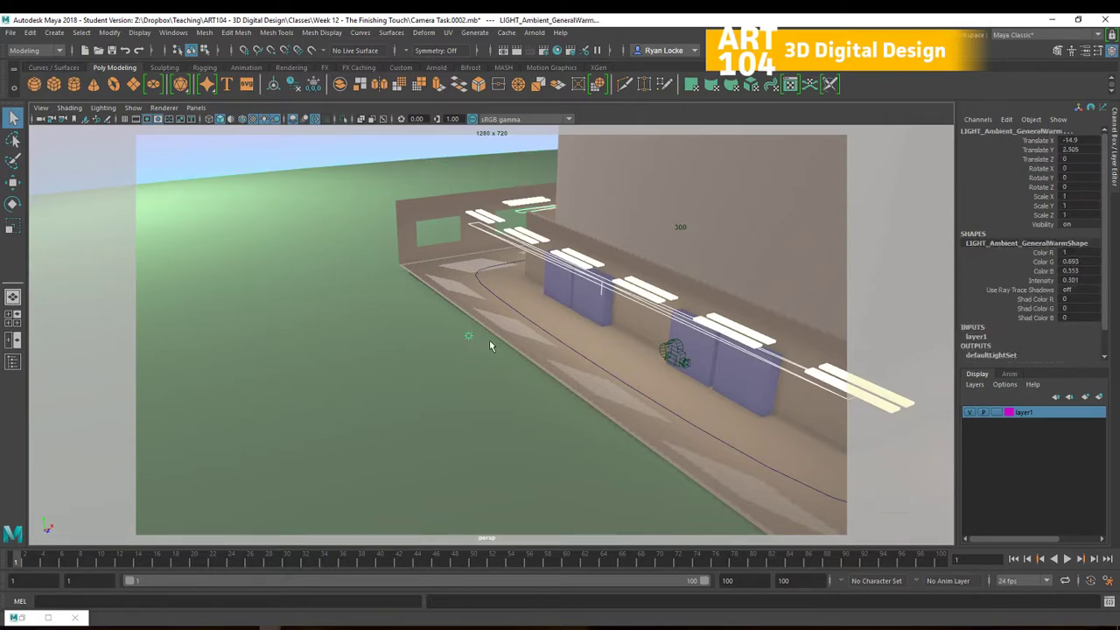
{"action": "scroll", "coordinate": [484, 329], "scroll_direction": "down", "scroll_amount": 10}
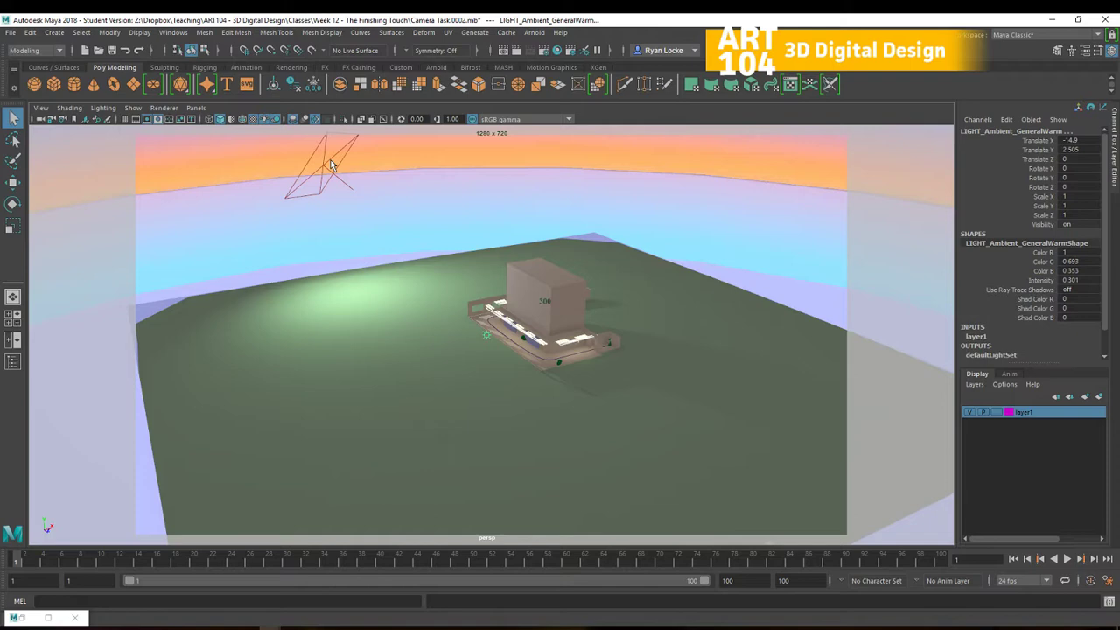
{"action": "left_click", "coordinate": [331, 157]}
{"action": "scroll", "coordinate": [547, 315], "scroll_direction": "up", "scroll_amount": 2}
{"action": "scroll", "coordinate": [547, 315], "scroll_direction": "up", "scroll_amount": 8}
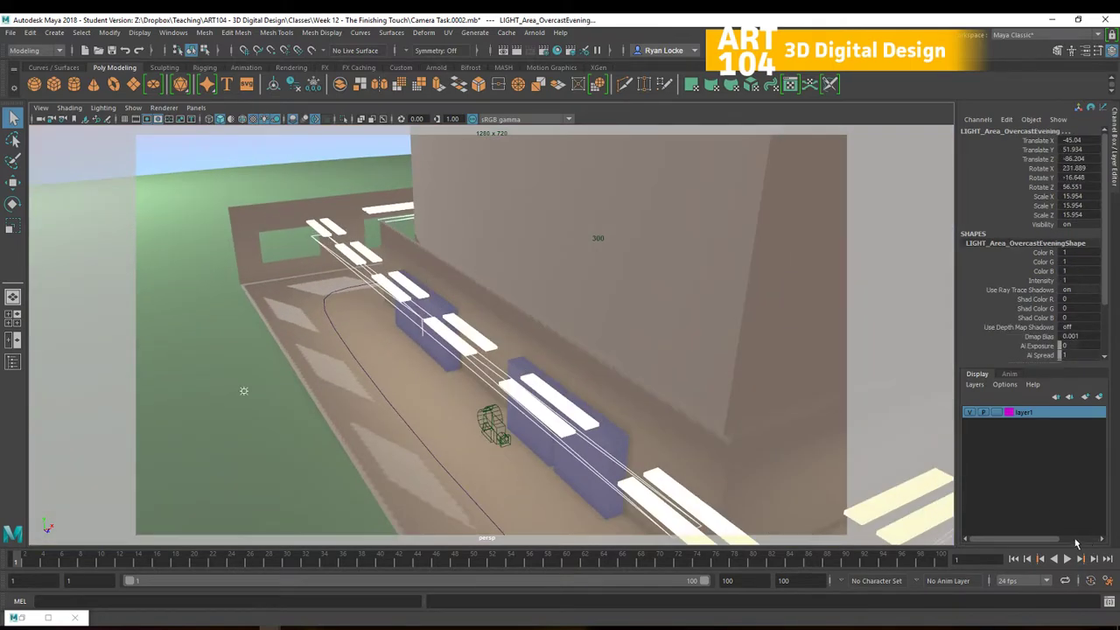
Remove the selected lights from layer1, frame the whole scene, and hide layer1
{"action": "right_click", "coordinate": [1056, 414]}
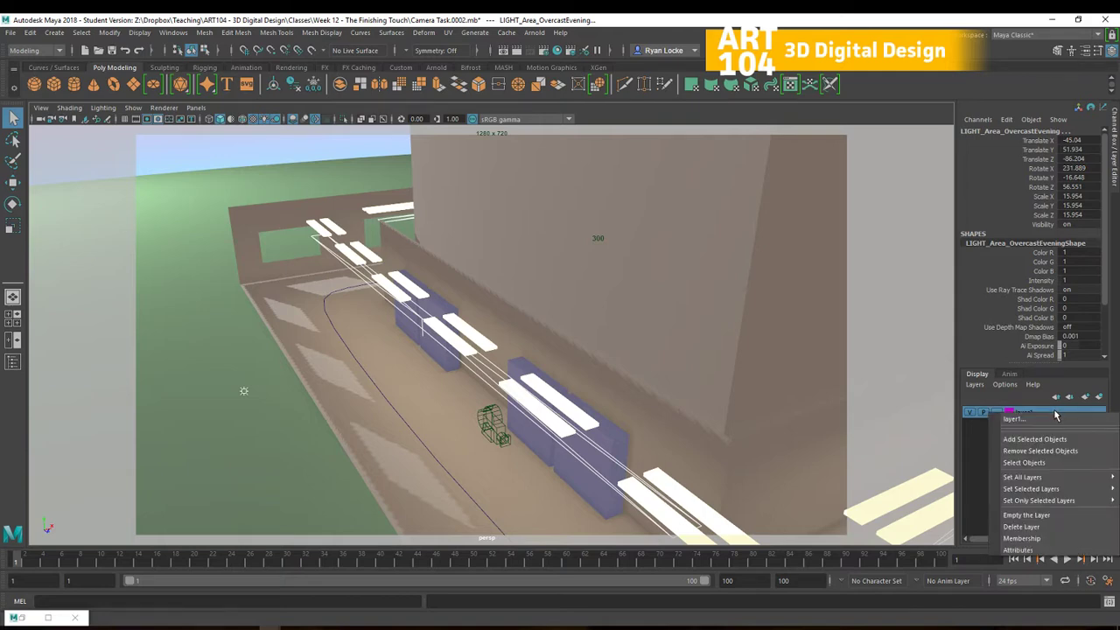
{"action": "left_click", "coordinate": [1065, 459]}
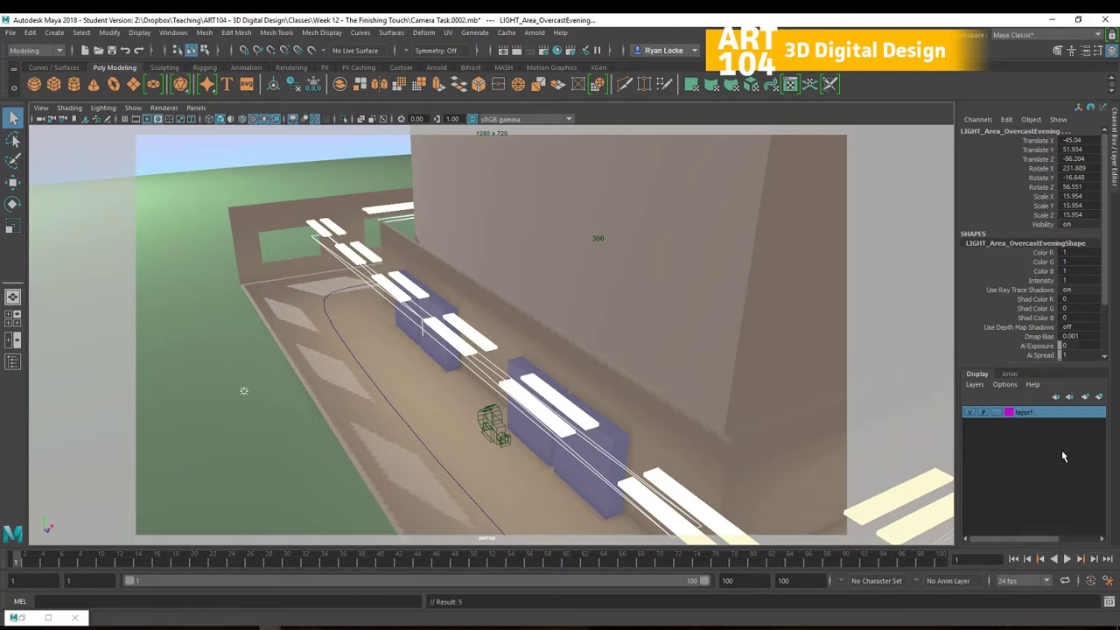
{"action": "key", "text": "a"}
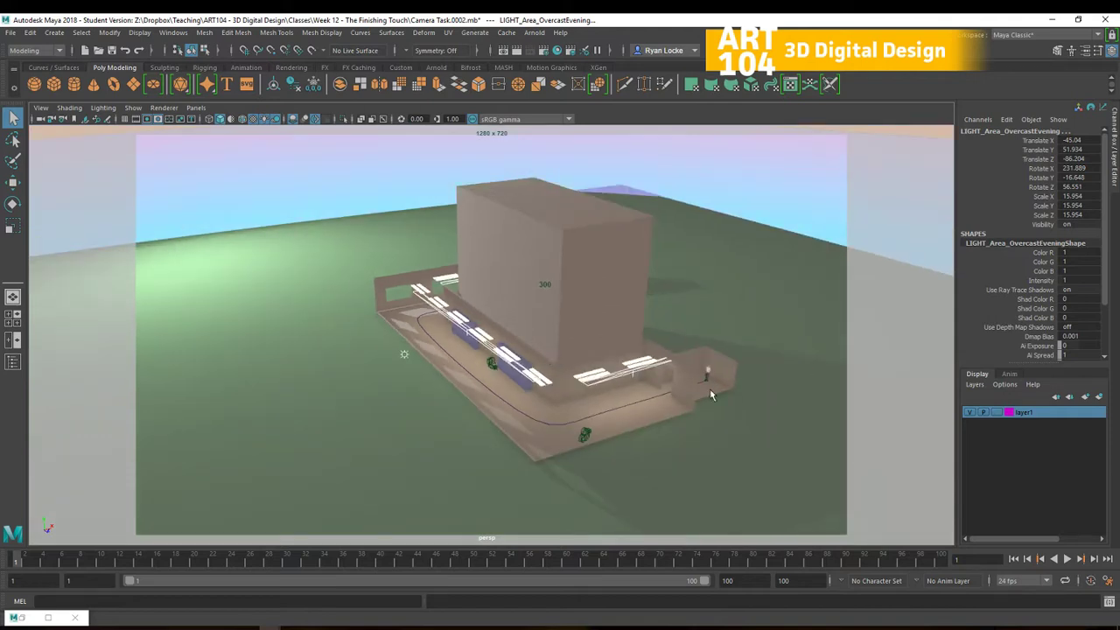
{"action": "left_click", "coordinate": [970, 413]}
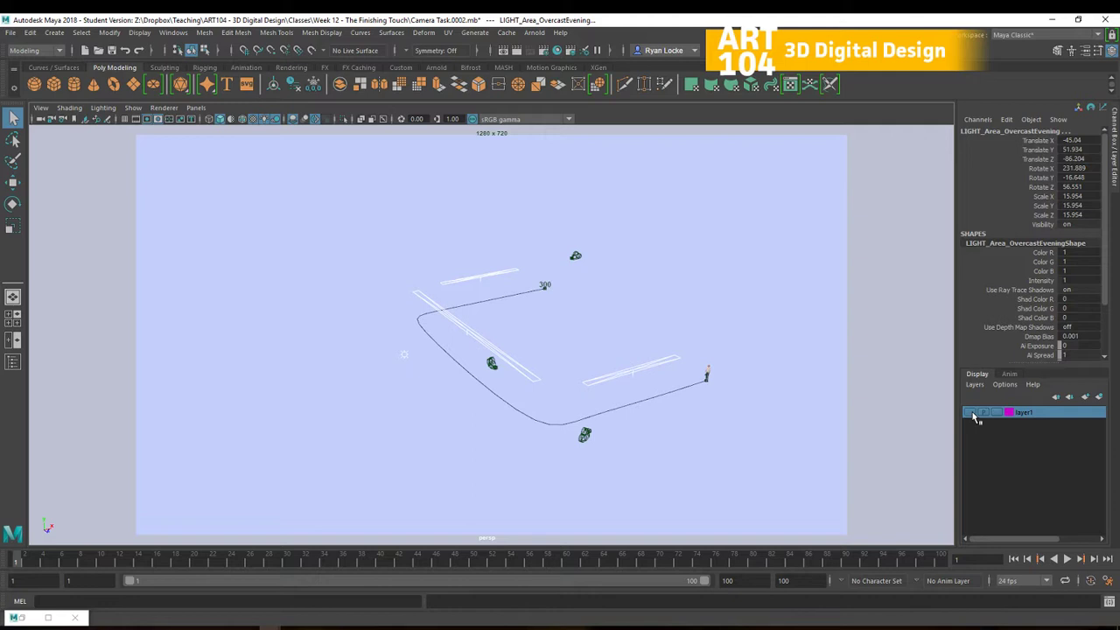
Show layer1 again, then create layer2 from the selected lights and check both layers
{"action": "left_click", "coordinate": [972, 414]}
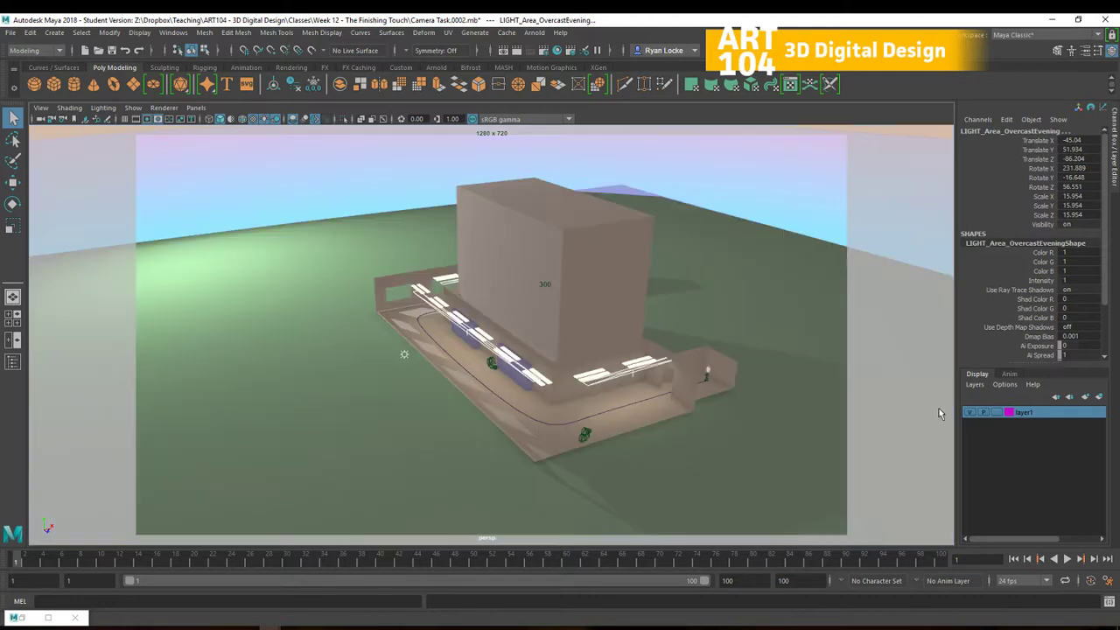
{"action": "left_click", "coordinate": [1100, 397]}
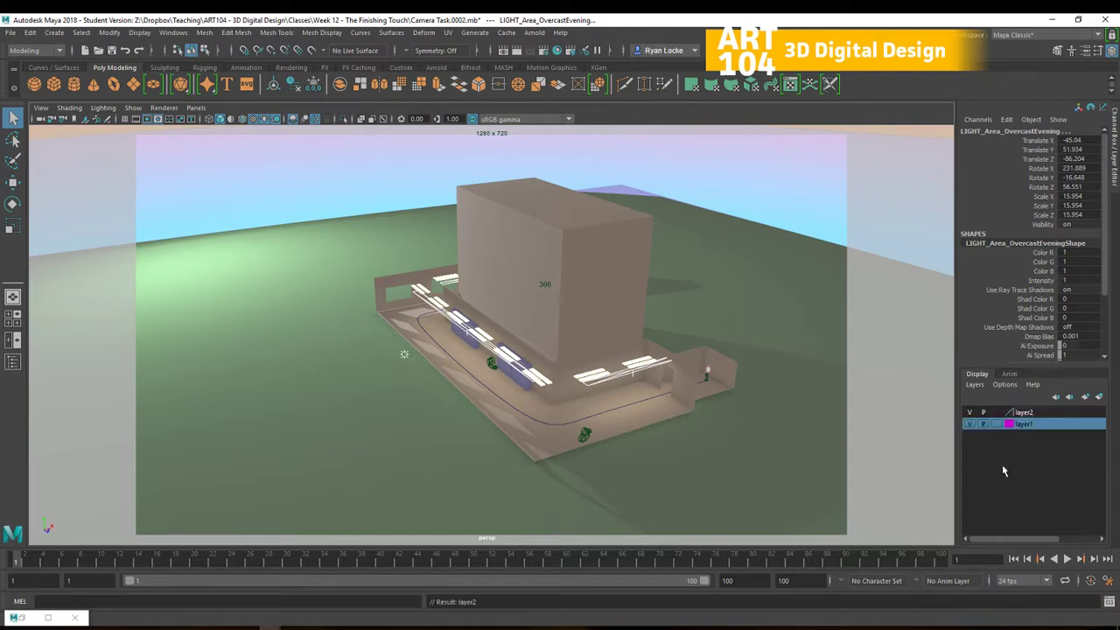
{"action": "left_click", "coordinate": [1020, 413]}
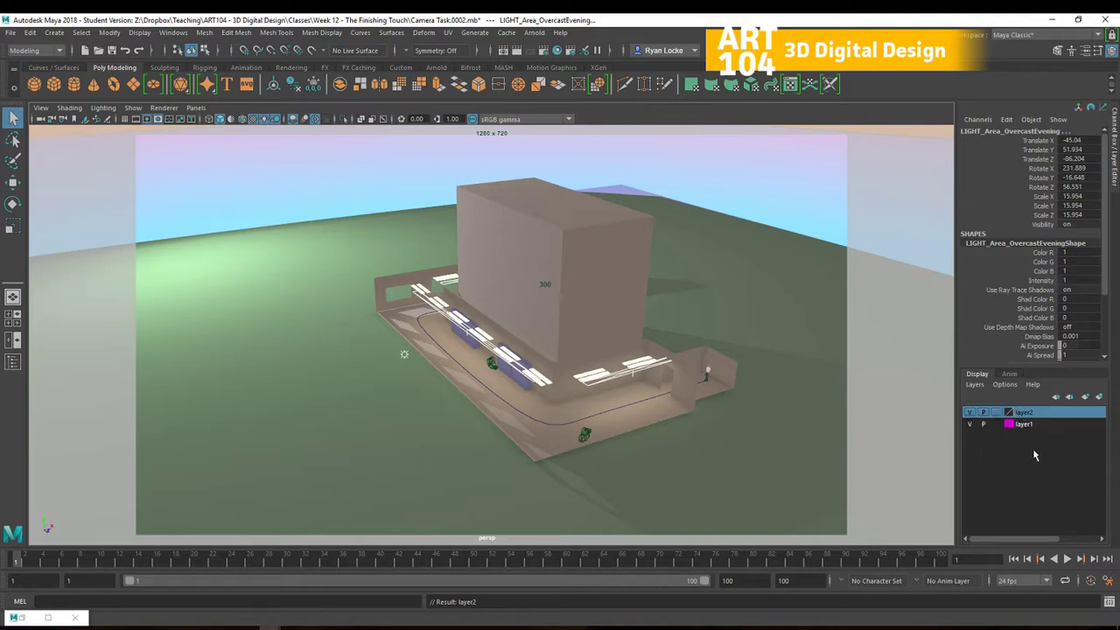
{"action": "left_click", "coordinate": [1030, 425]}
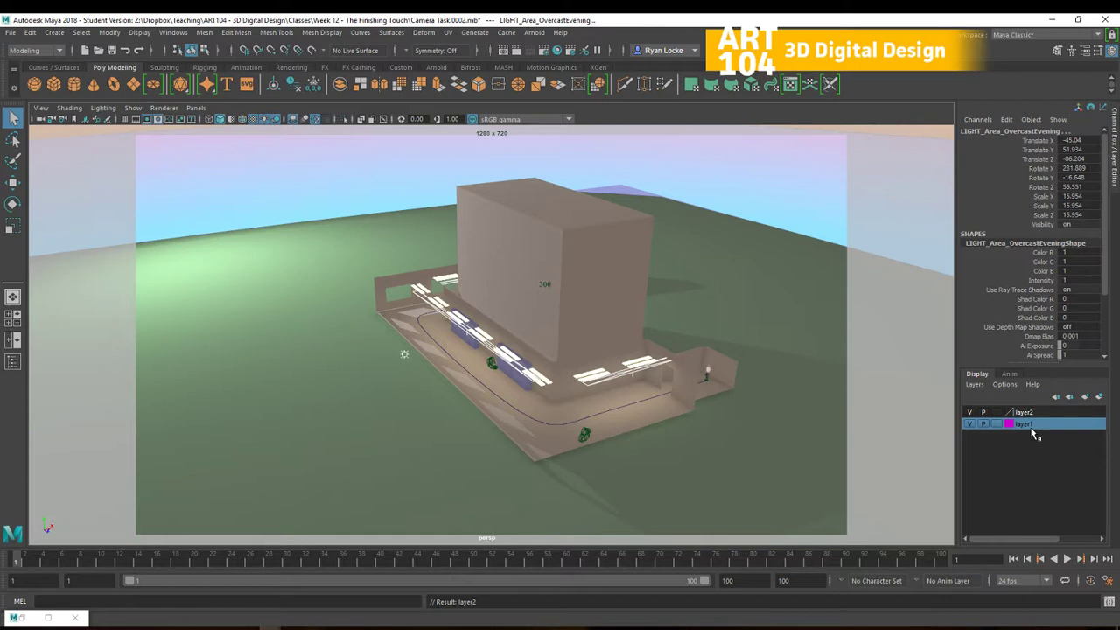
{"action": "double_click", "coordinate": [1026, 425]}
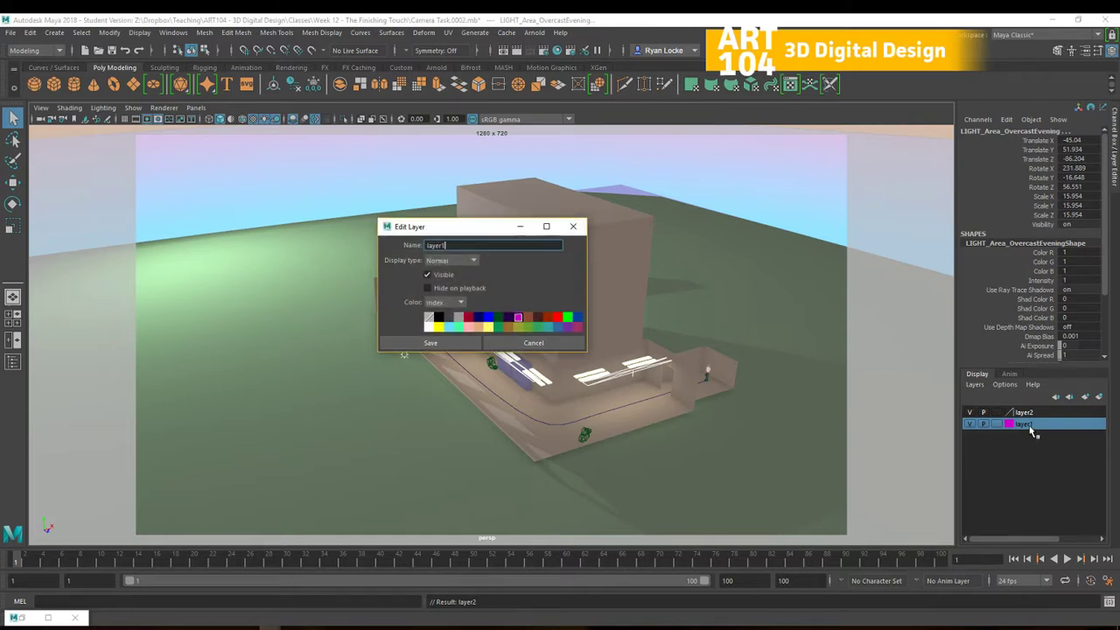
{"action": "key", "text": "BackSpace"}
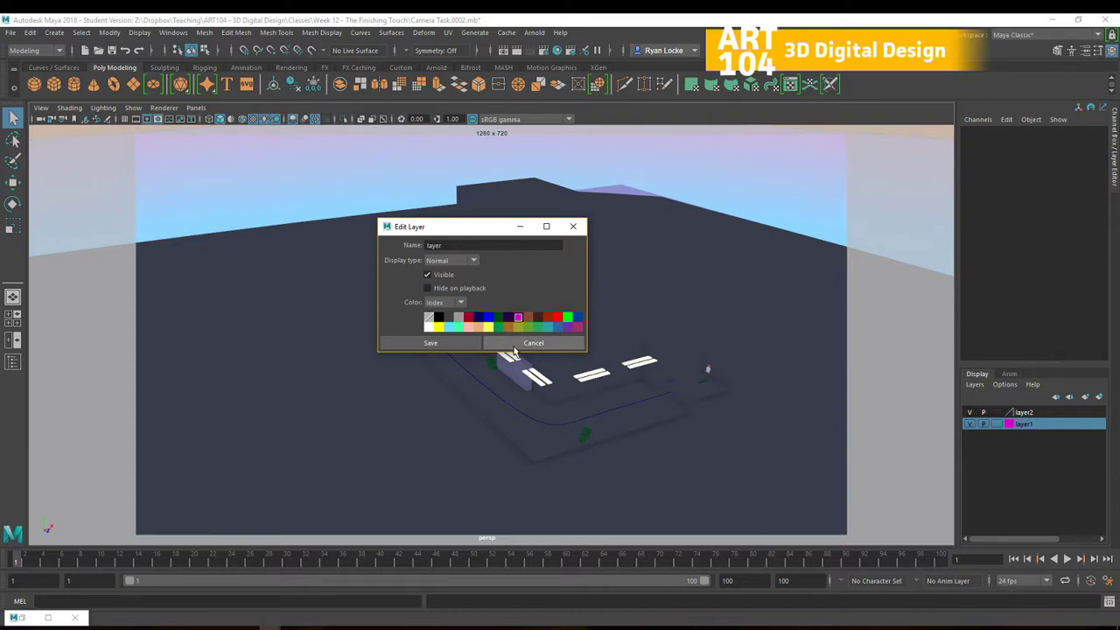
{"action": "left_click", "coordinate": [578, 328]}
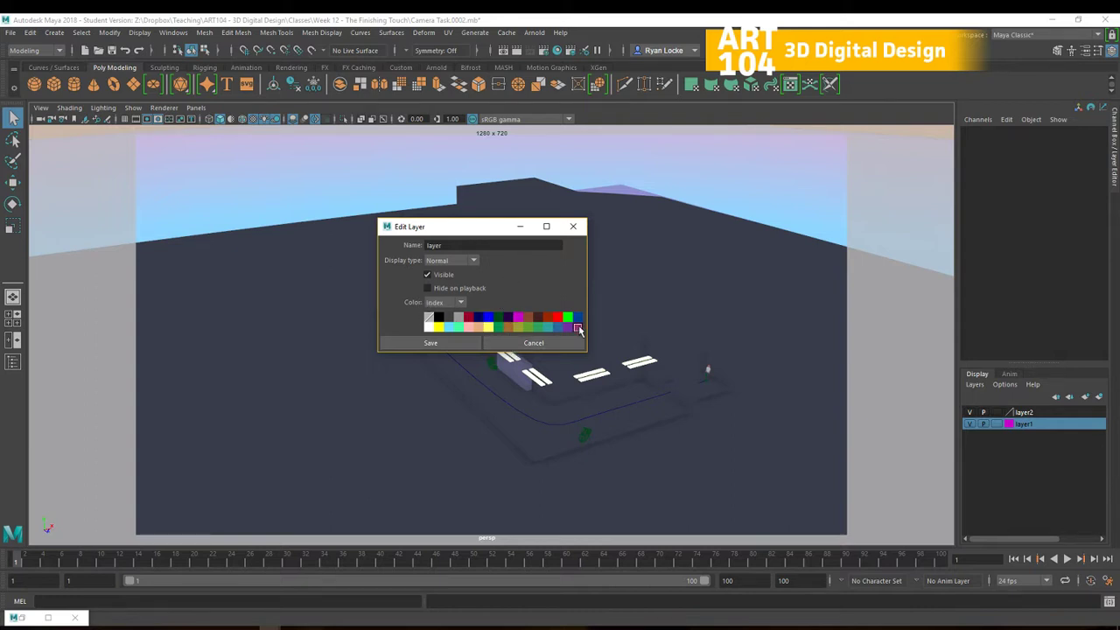
{"action": "left_click", "coordinate": [518, 317]}
{"action": "left_click", "coordinate": [454, 245]}
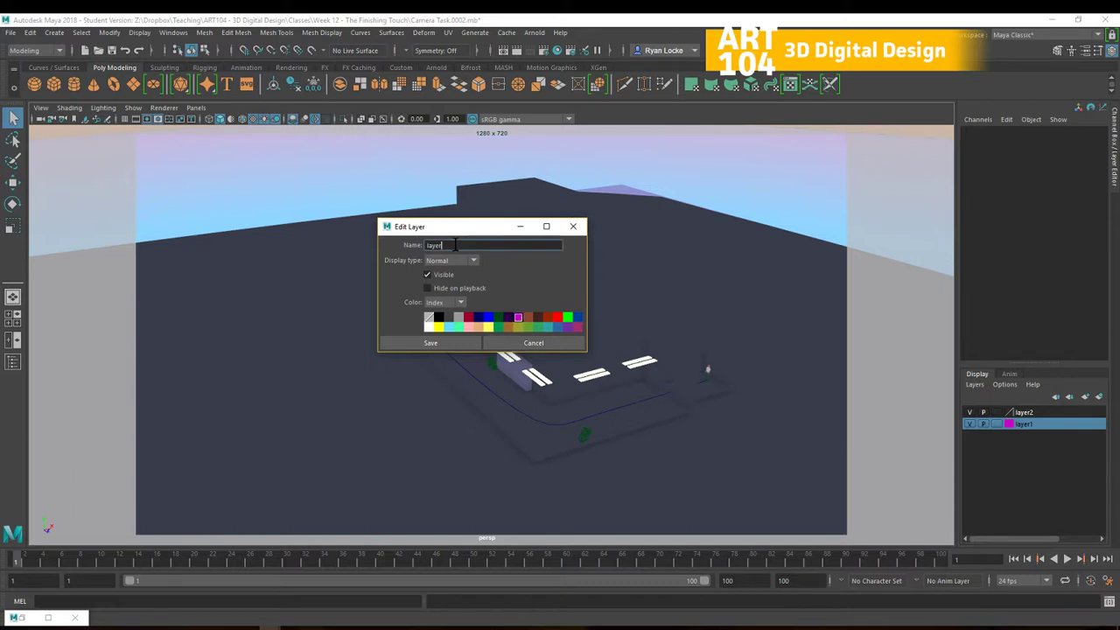
{"action": "left_click_drag", "start_coordinate": [469, 245], "coordinate": [392, 247]}
{"action": "type", "text": "Gemoe"}
{"action": "type", "text": "try"}
{"action": "left_click", "coordinate": [469, 346]}
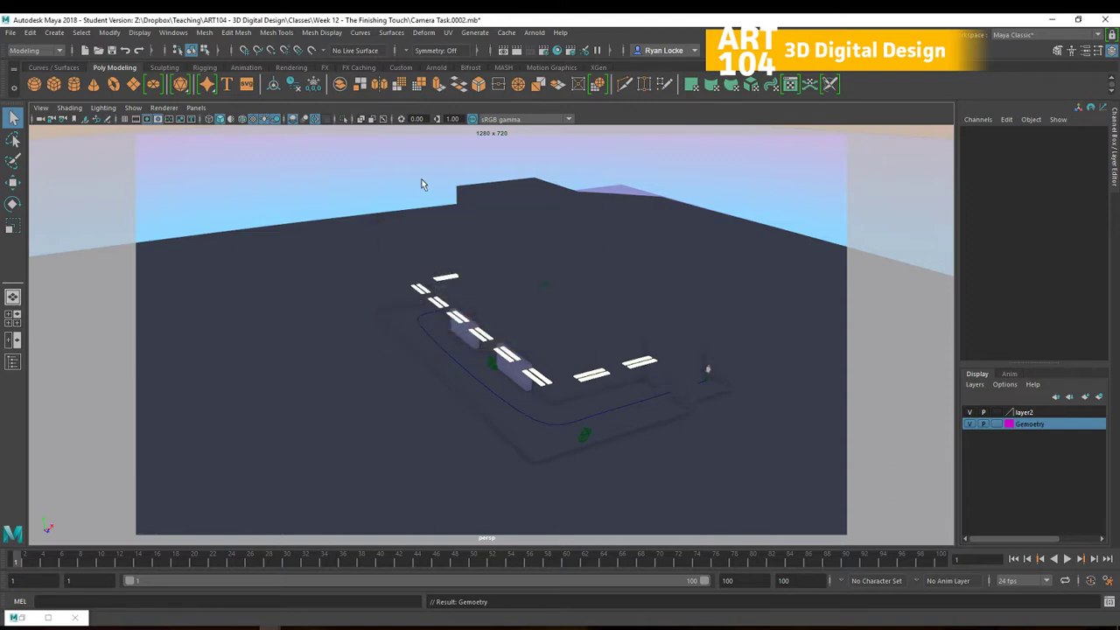
{"action": "key", "text": "ctrl+z"}
{"action": "key", "text": "ctrl+z"}
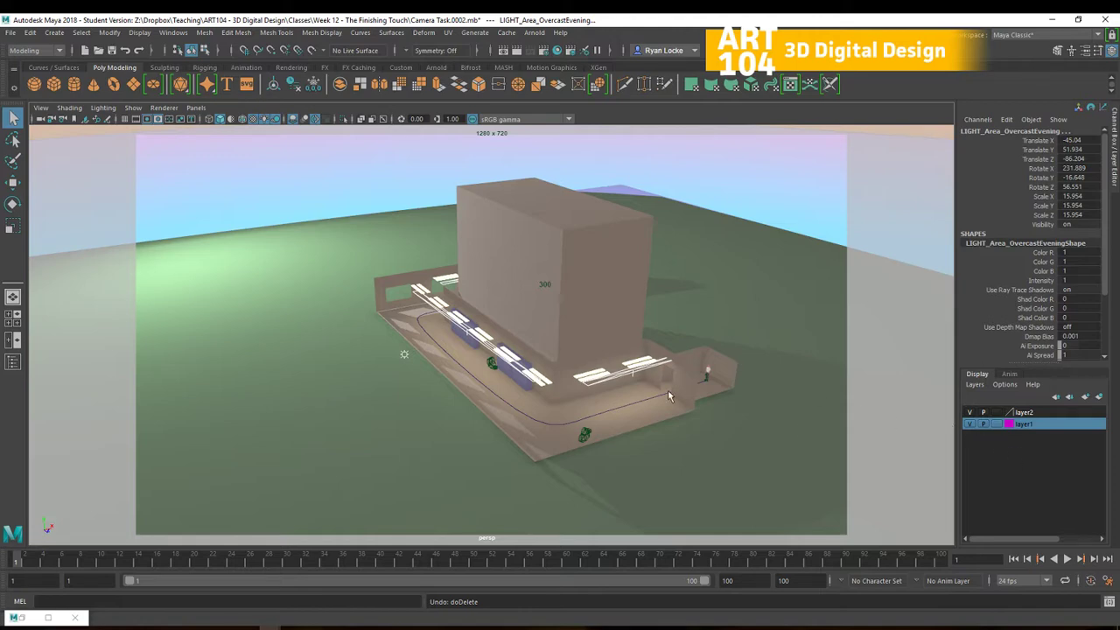
Rename layer1 to 'Geometry' with a dark green layer colour and save
{"action": "left_click_drag", "start_coordinate": [594, 356], "coordinate": [598, 356], "text": "alt"}
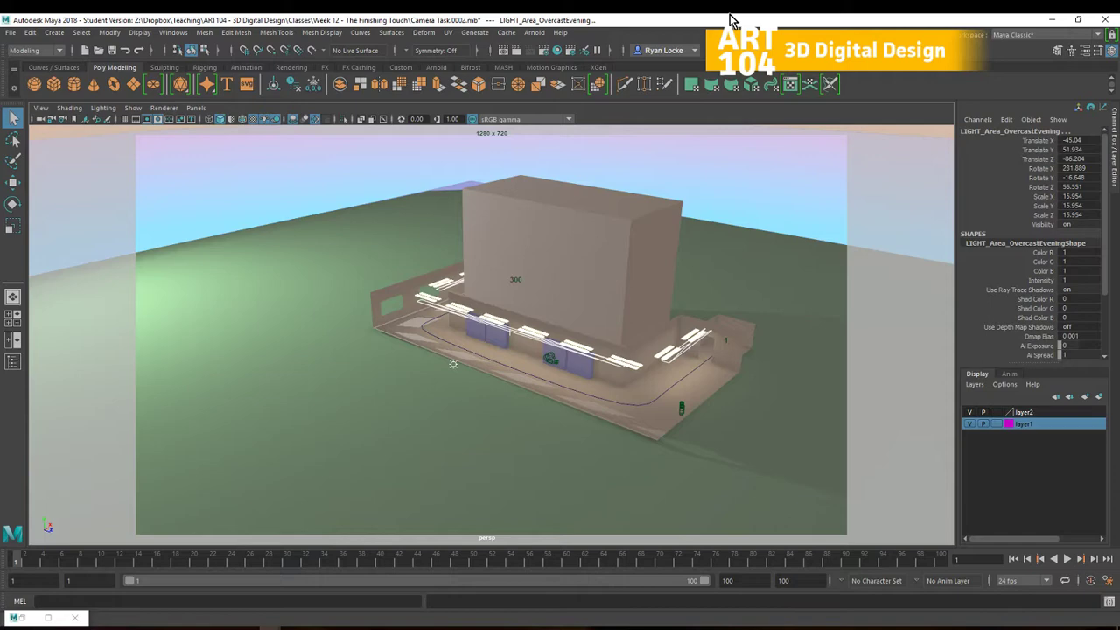
{"action": "left_click_drag", "start_coordinate": [680, 359], "coordinate": [641, 386], "text": "alt"}
{"action": "double_click", "coordinate": [1024, 425]}
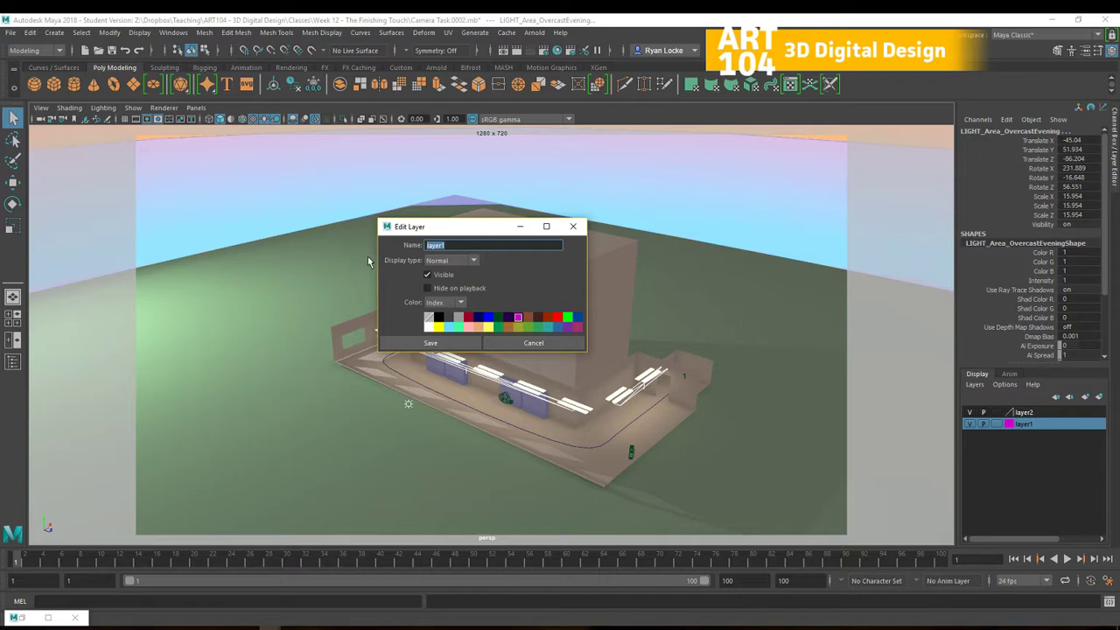
{"action": "type", "text": "Ge"}
{"action": "type", "text": "mo"}
{"action": "key", "text": "BackSpace"}
{"action": "key", "text": "BackSpace"}
{"action": "type", "text": "ometry"}
{"action": "left_click", "coordinate": [568, 318]}
{"action": "left_click", "coordinate": [497, 328]}
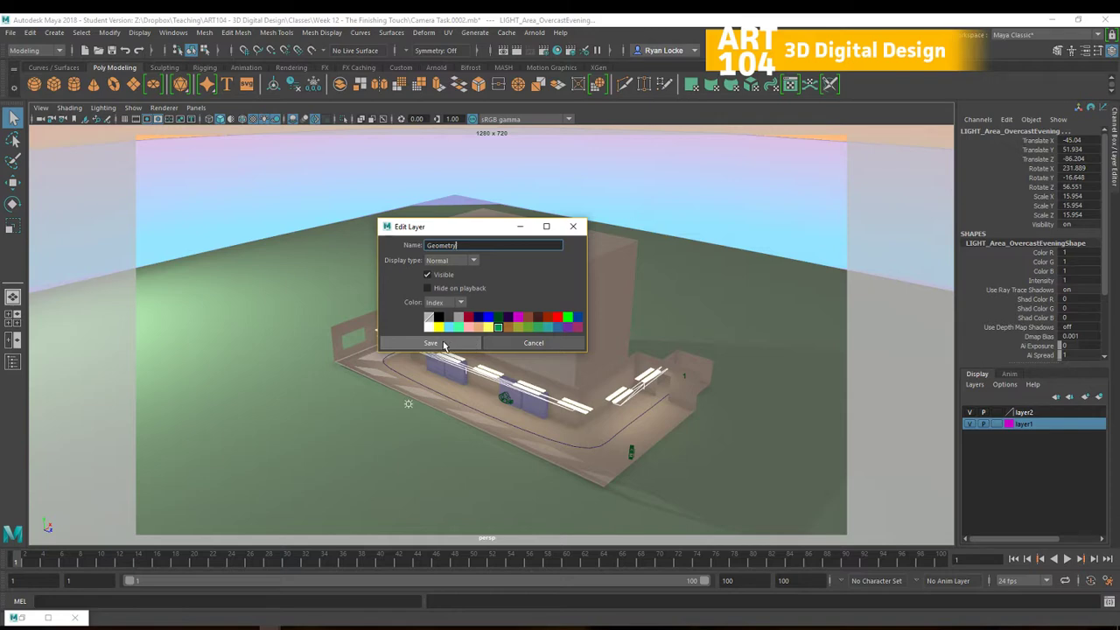
{"action": "left_click", "coordinate": [462, 343]}
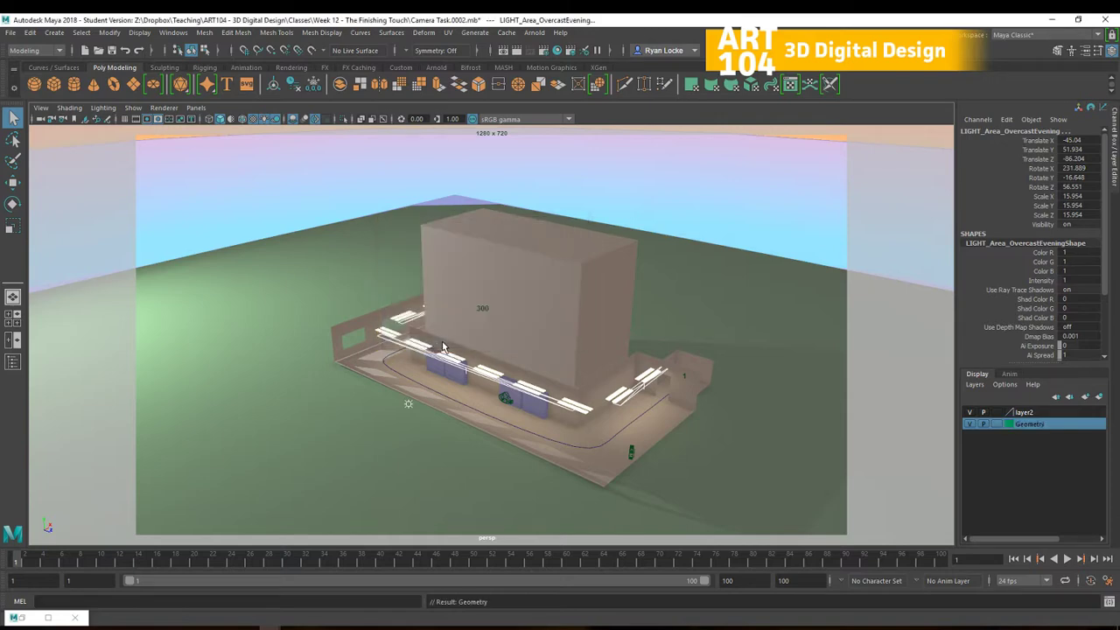
Switch the Geometry layer's visibility off and on twice, leaving it visible
{"action": "left_click", "coordinate": [971, 424]}
{"action": "left_click", "coordinate": [970, 424]}
{"action": "left_click", "coordinate": [970, 424]}
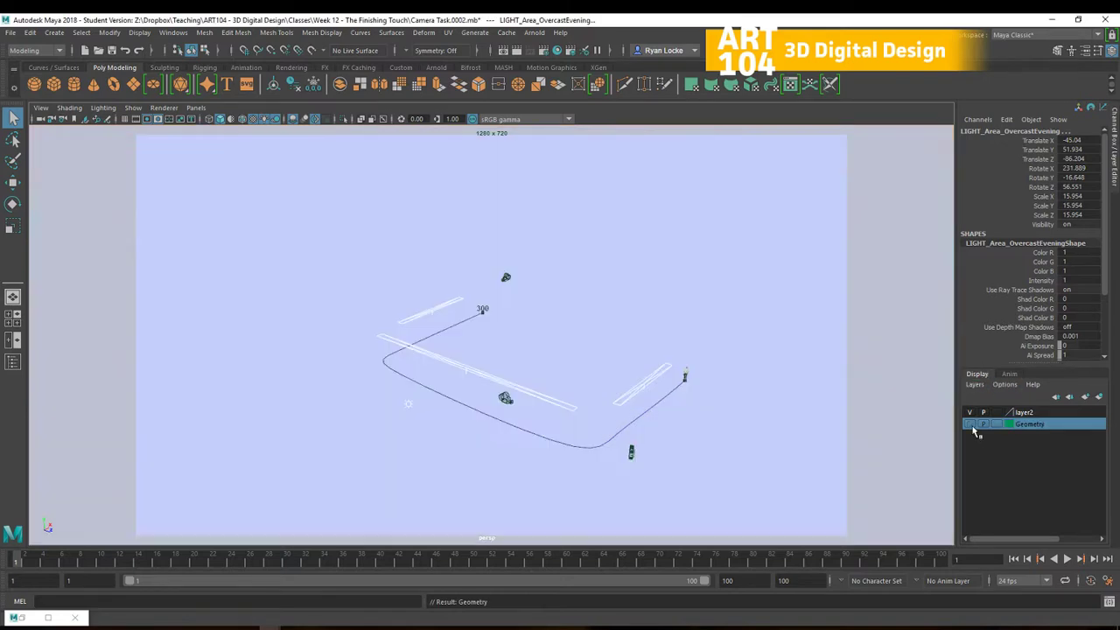
{"action": "left_click", "coordinate": [970, 424]}
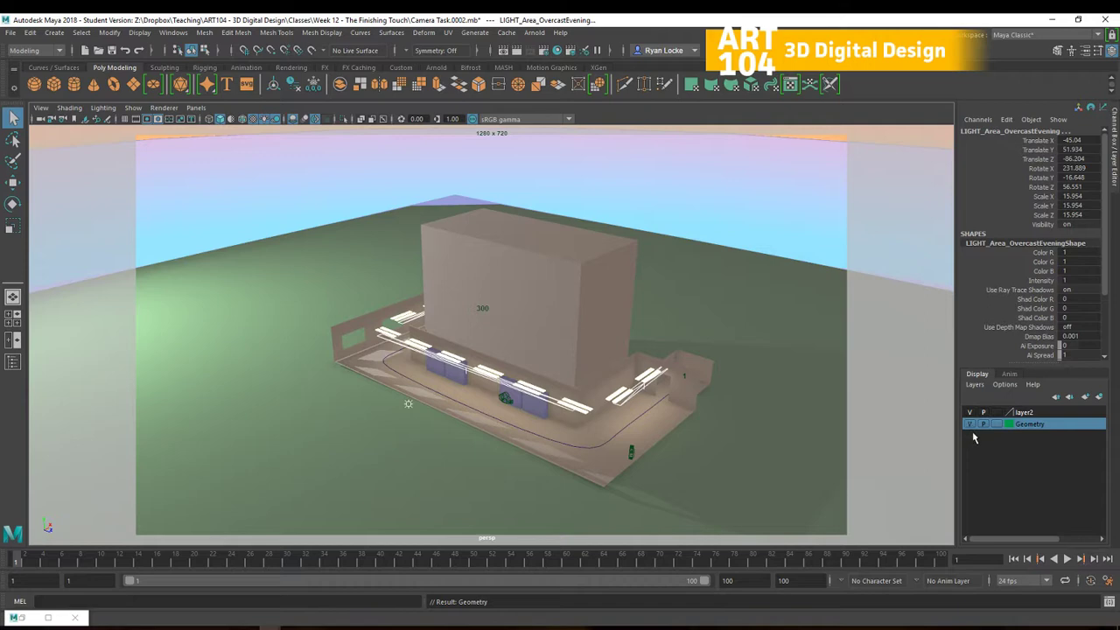
Rename layer2 to 'Lights' with a yellow layer colour and save
{"action": "left_click", "coordinate": [1026, 414]}
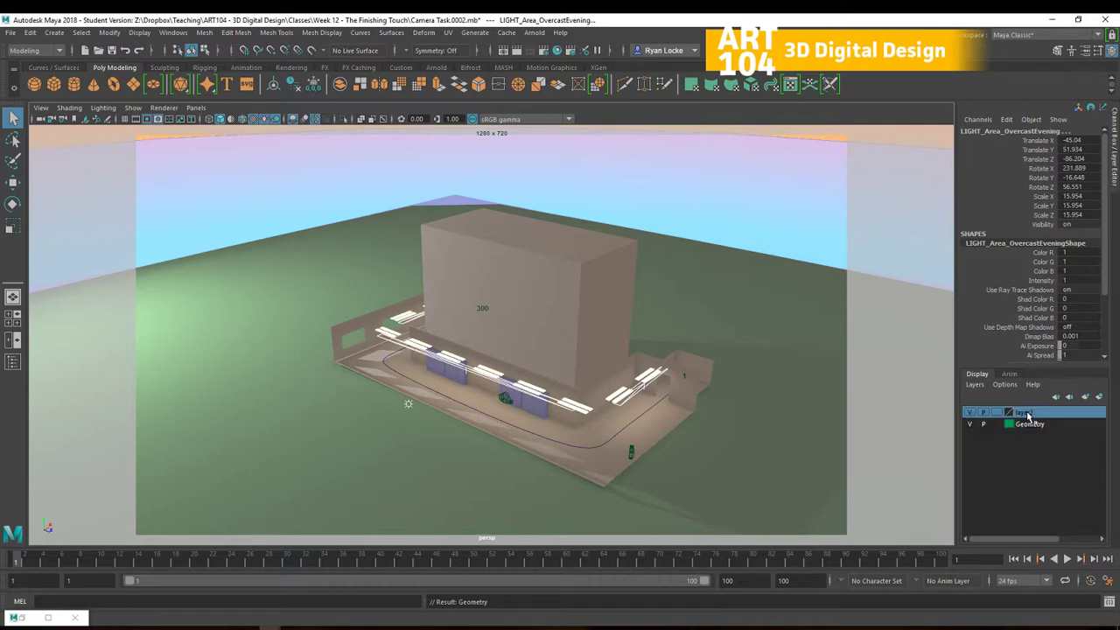
{"action": "double_click", "coordinate": [1027, 414]}
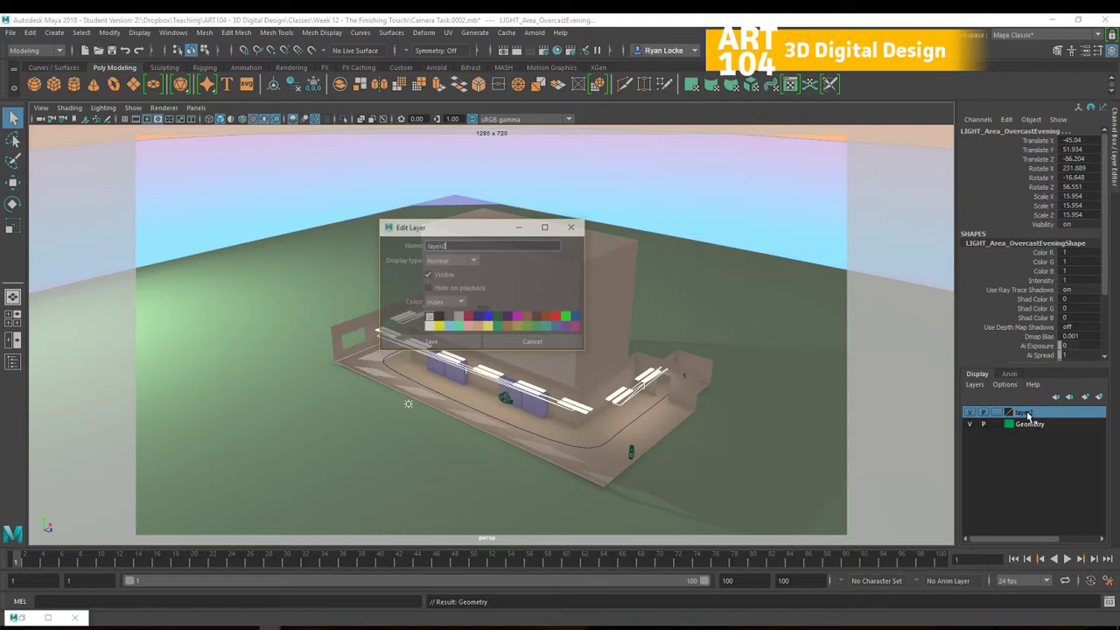
{"action": "key", "text": "BackSpace"}
{"action": "key", "text": "BackSpace"}
{"action": "key", "text": "BackSpace"}
{"action": "key", "text": "BackSpace"}
{"action": "key", "text": "BackSpace"}
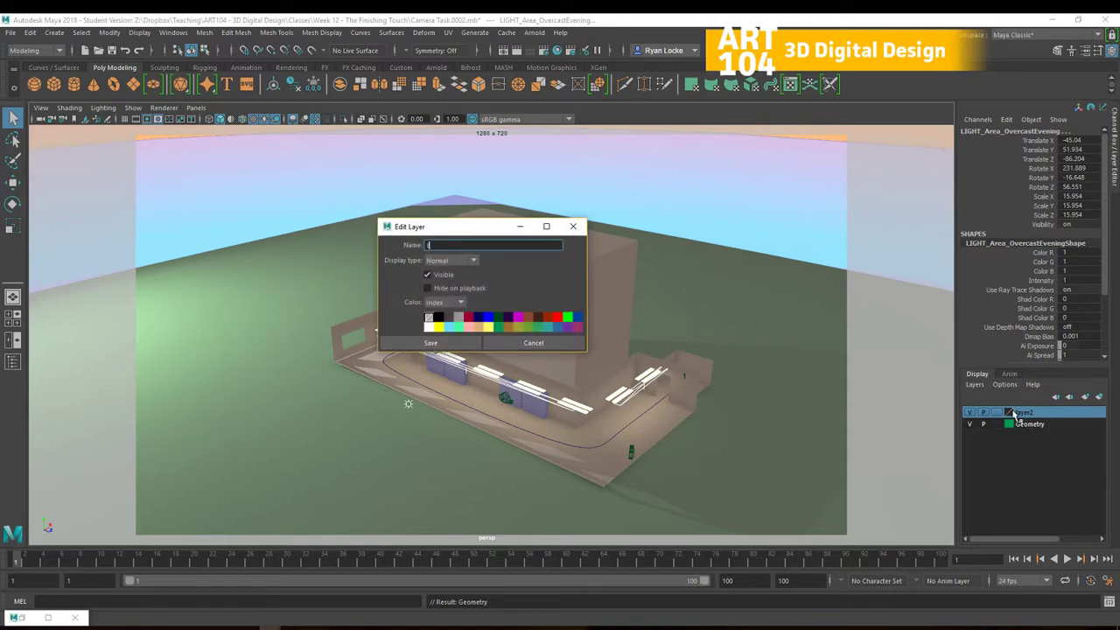
{"action": "type", "text": "Lights"}
{"action": "left_click", "coordinate": [488, 327]}
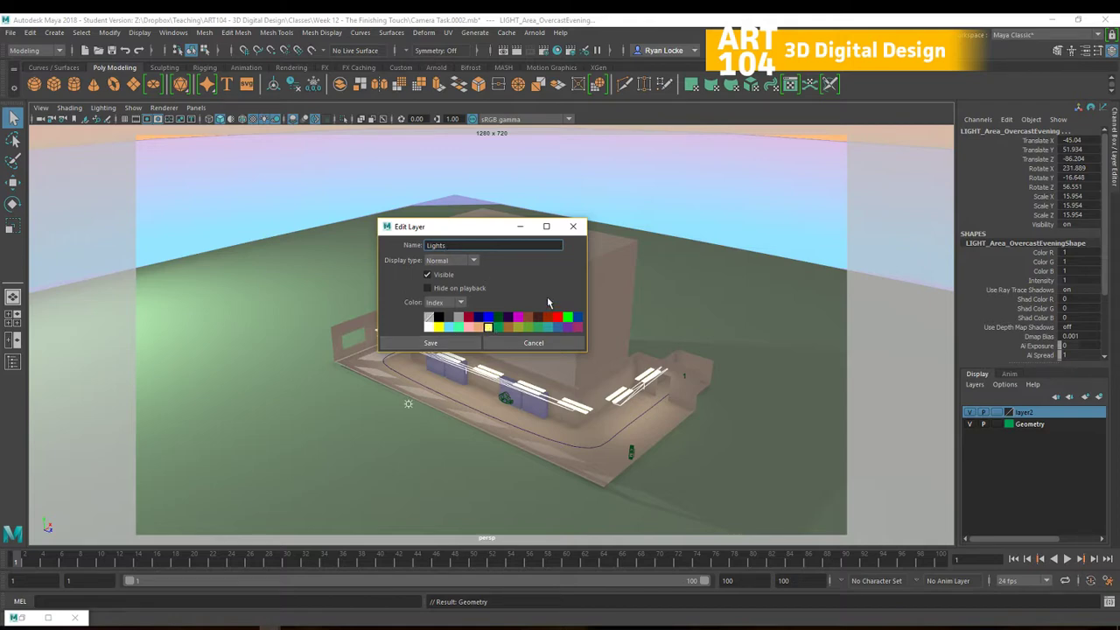
{"action": "left_click", "coordinate": [459, 343]}
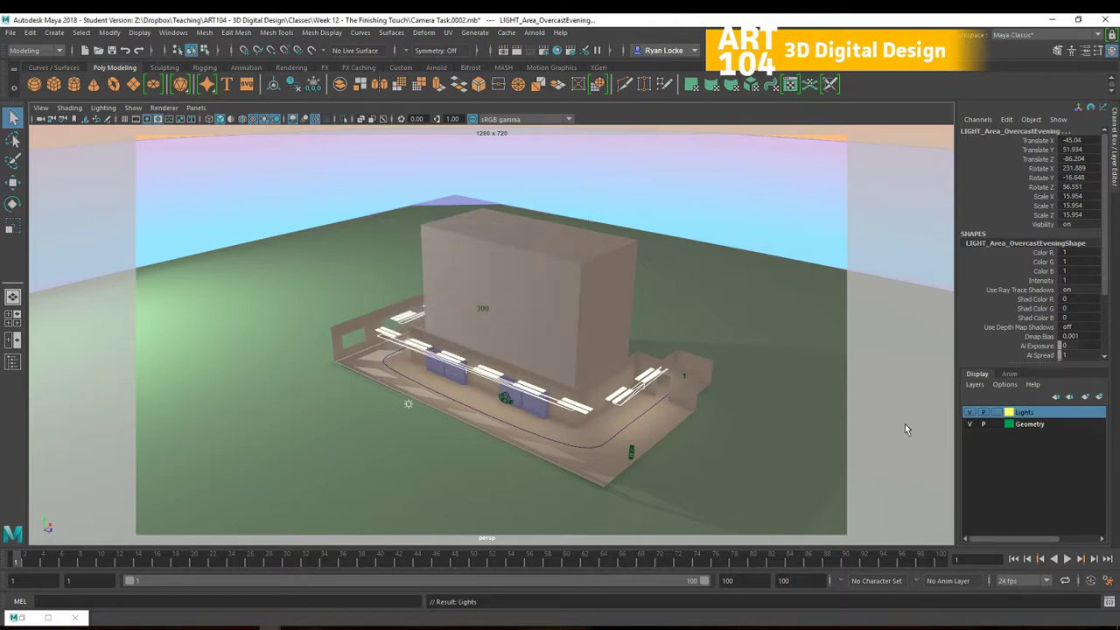
{"action": "mouse_move", "coordinate": [719, 374]}
{"action": "left_mouse_down", "text": "alt"}
{"action": "mouse_move", "coordinate": [674, 368]}
{"action": "mouse_move", "coordinate": [719, 374]}
{"action": "left_mouse_up", "text": "alt"}
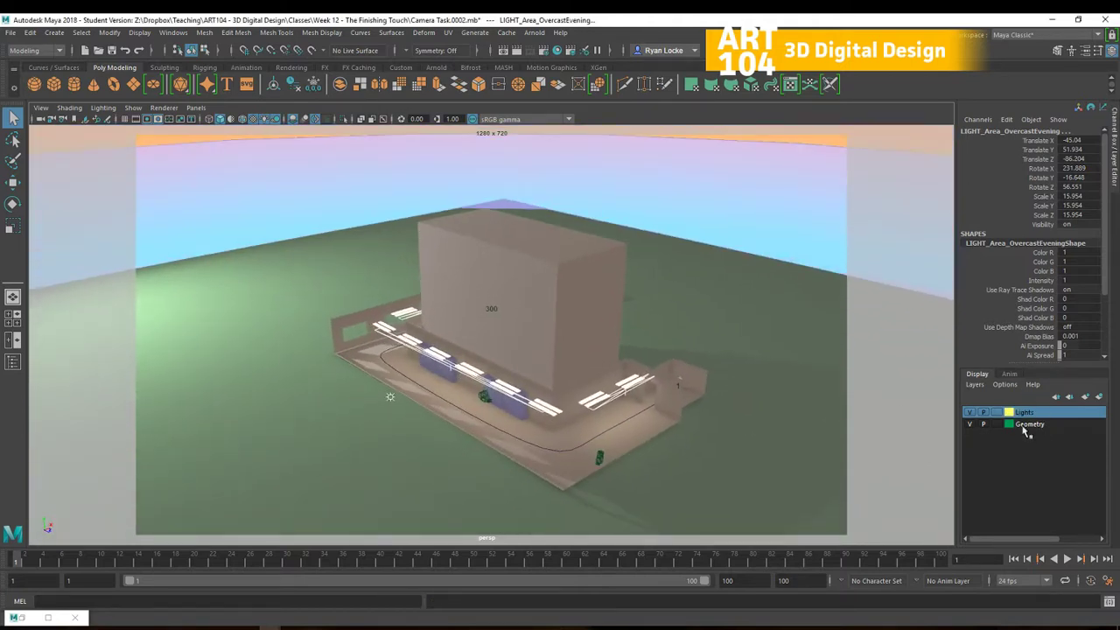
{"action": "scroll", "coordinate": [640, 358], "scroll_direction": "down", "scroll_amount": 6}
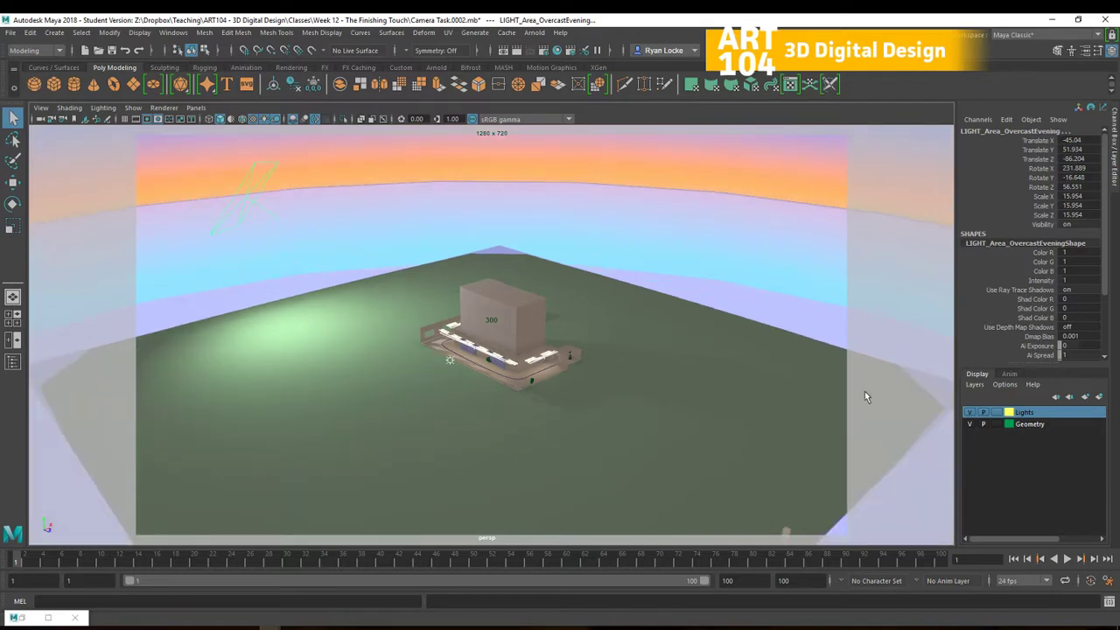
{"action": "left_click", "coordinate": [970, 423]}
{"action": "left_click", "coordinate": [972, 423]}
{"action": "left_click", "coordinate": [971, 412]}
{"action": "left_click", "coordinate": [972, 413]}
{"action": "left_click", "coordinate": [971, 412]}
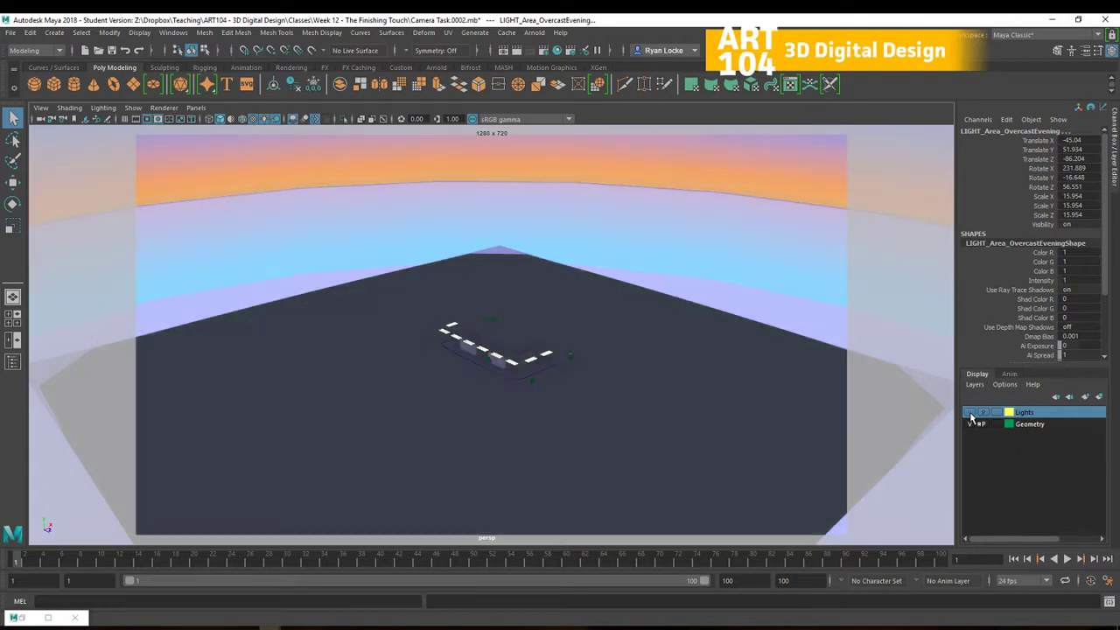
{"action": "left_click", "coordinate": [971, 414]}
{"action": "left_click", "coordinate": [970, 415]}
{"action": "left_click", "coordinate": [970, 415]}
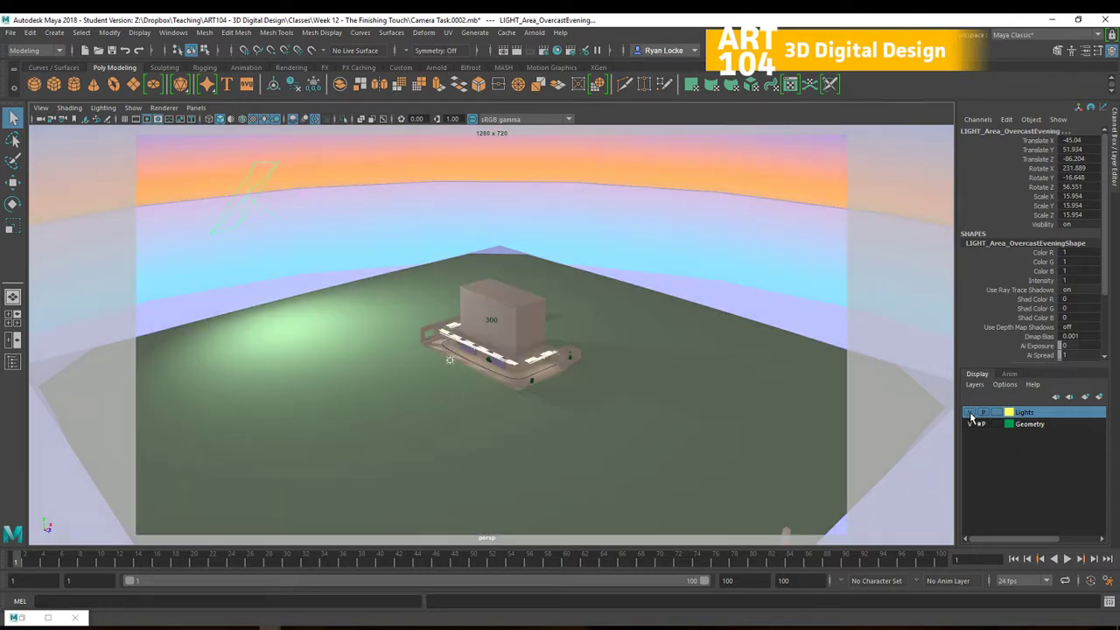
{"action": "left_click", "coordinate": [970, 415]}
{"action": "left_click", "coordinate": [970, 415]}
{"action": "left_click", "coordinate": [971, 417]}
{"action": "left_click", "coordinate": [971, 415]}
{"action": "scroll", "coordinate": [607, 352], "scroll_direction": "up", "scroll_amount": 5}
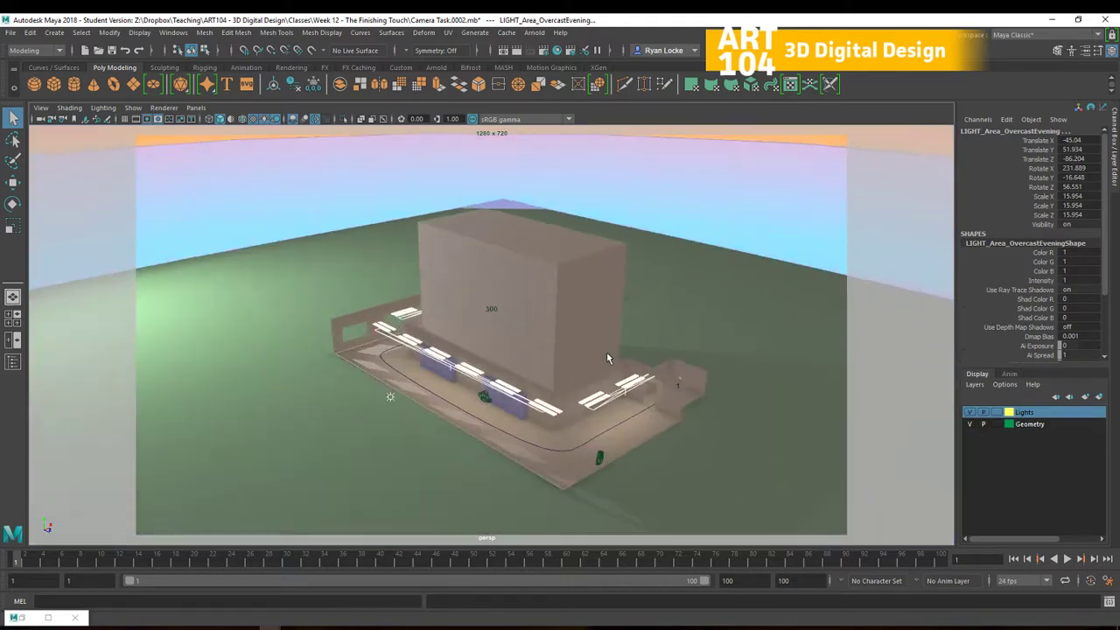
{"action": "left_click_drag", "start_coordinate": [528, 360], "coordinate": [477, 348], "text": "alt"}
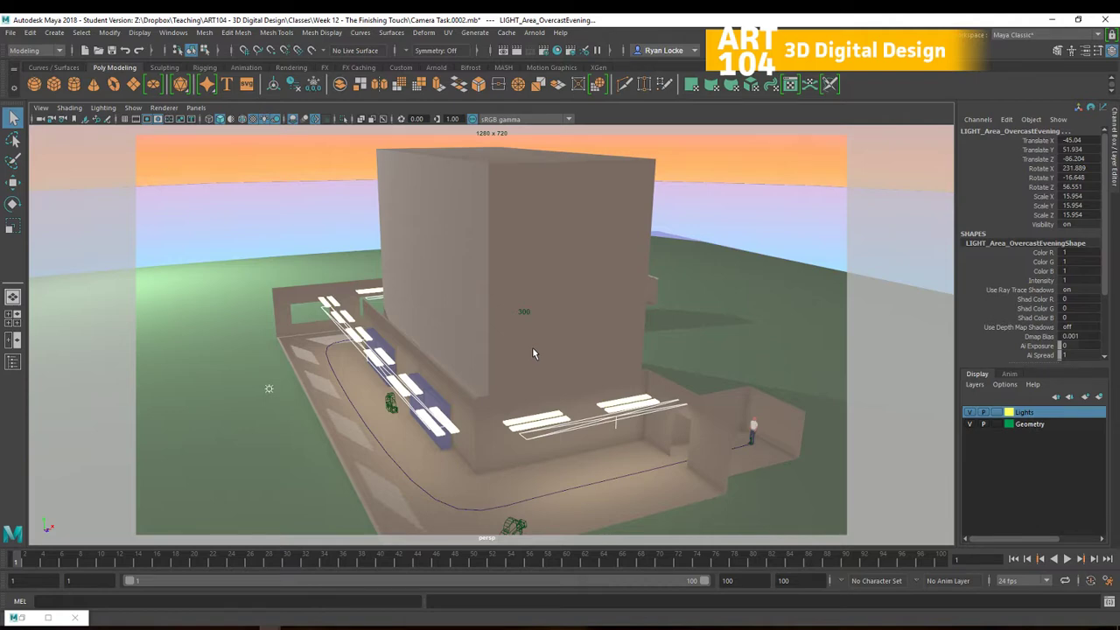
{"action": "left_click_drag", "start_coordinate": [551, 277], "coordinate": [493, 342], "text": "alt"}
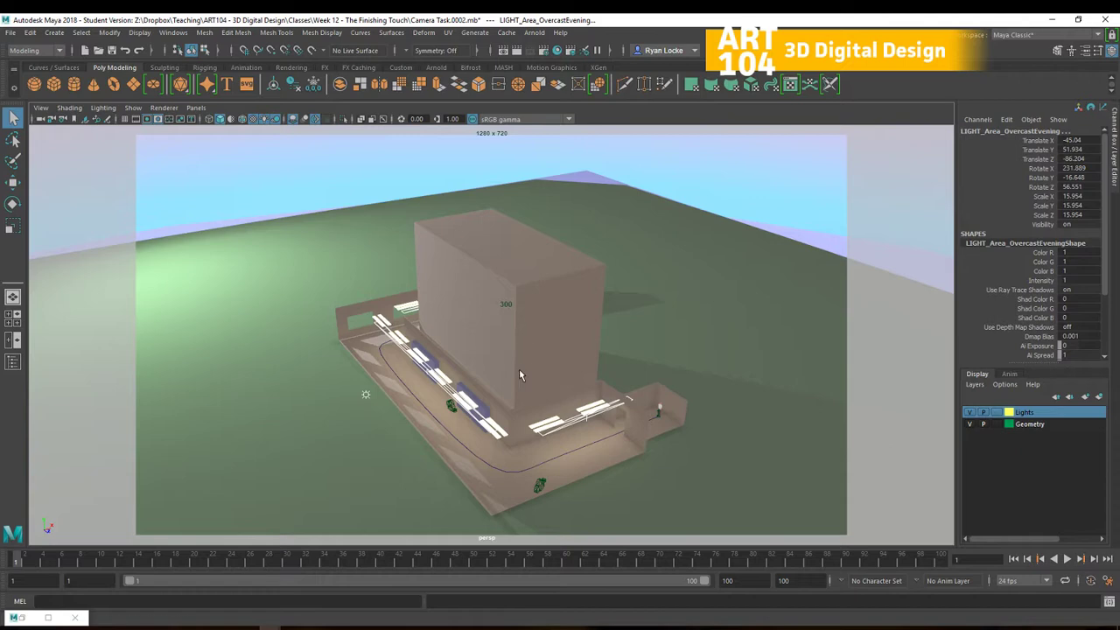
{"action": "left_click_drag", "start_coordinate": [519, 369], "coordinate": [542, 359], "text": "alt"}
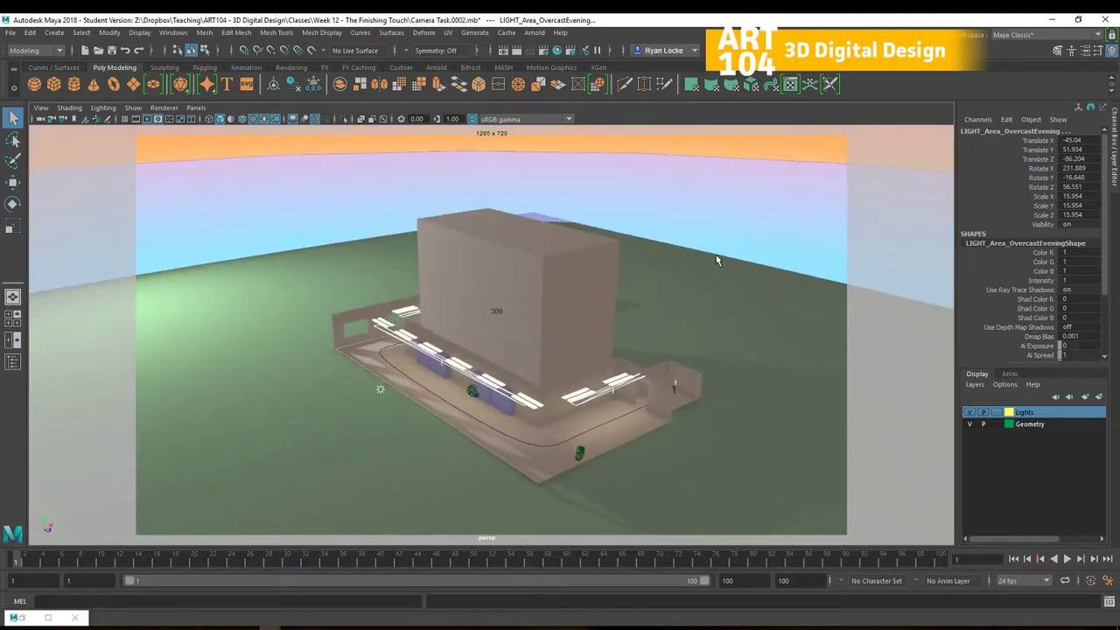
Cycle the Geometry layer's display type through Template to Reference
{"action": "left_click", "coordinate": [316, 267]}
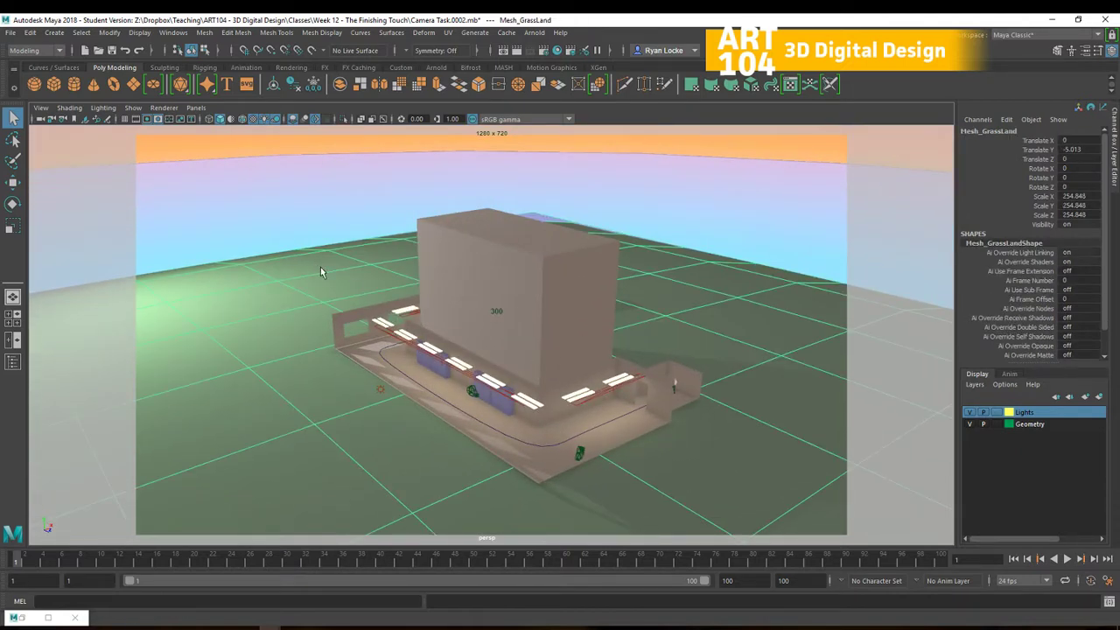
{"action": "left_click_drag", "start_coordinate": [664, 409], "coordinate": [702, 433], "text": "alt"}
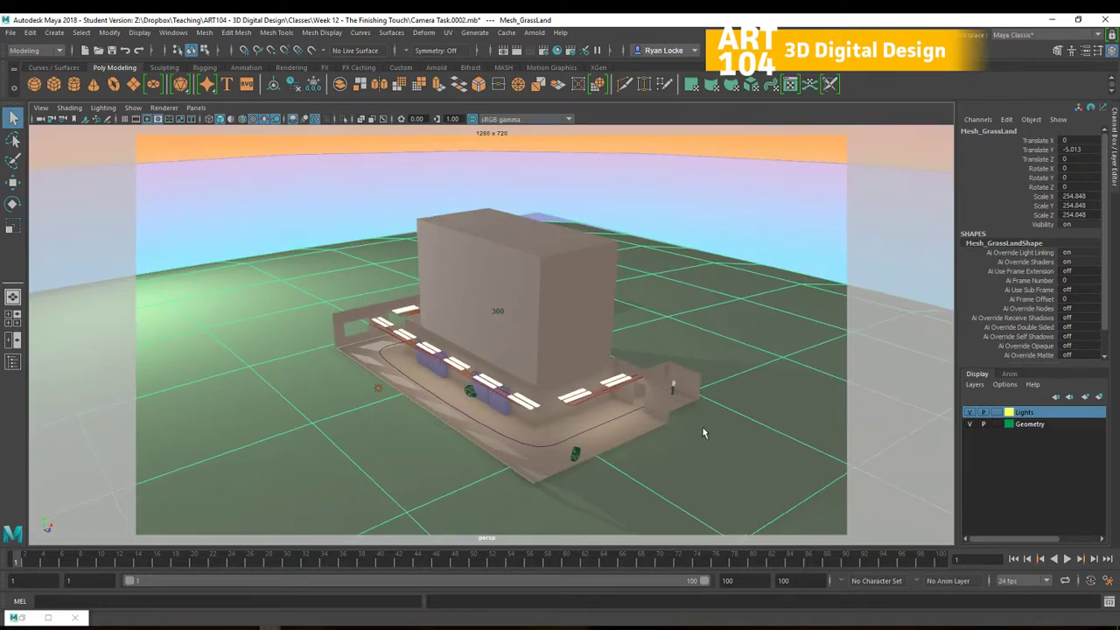
{"action": "left_click", "coordinate": [999, 424]}
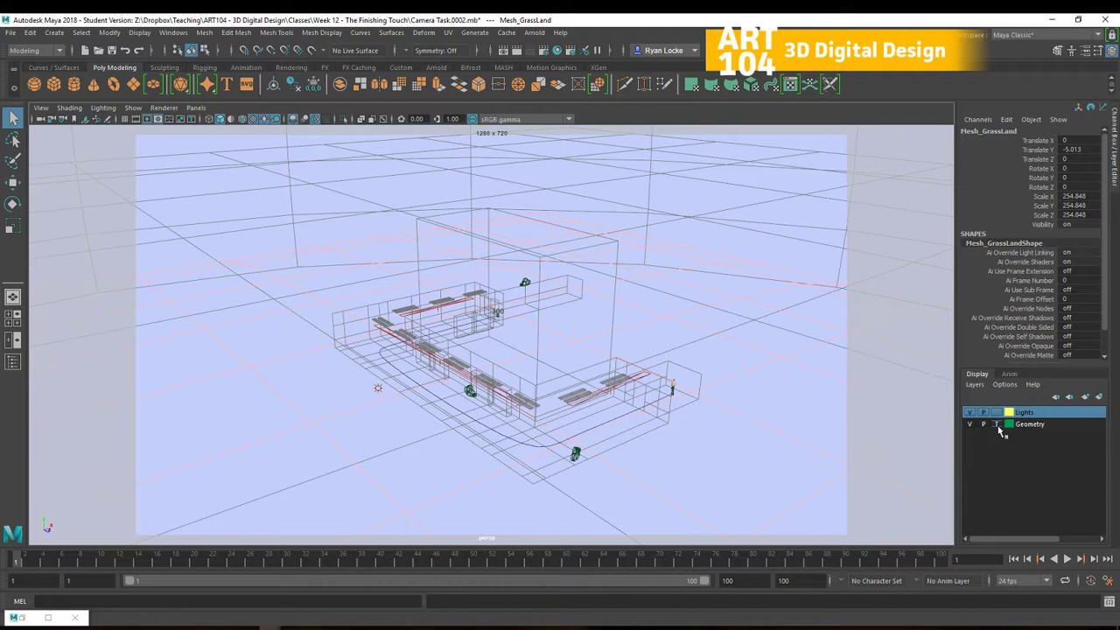
{"action": "left_click", "coordinate": [999, 424]}
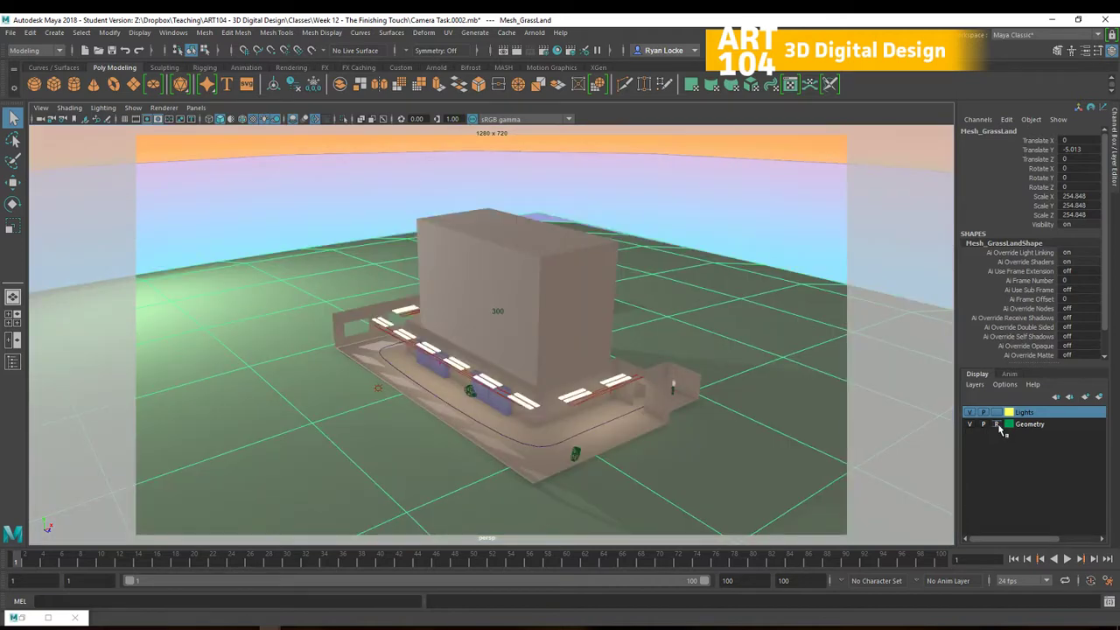
{"action": "left_click", "coordinate": [770, 266]}
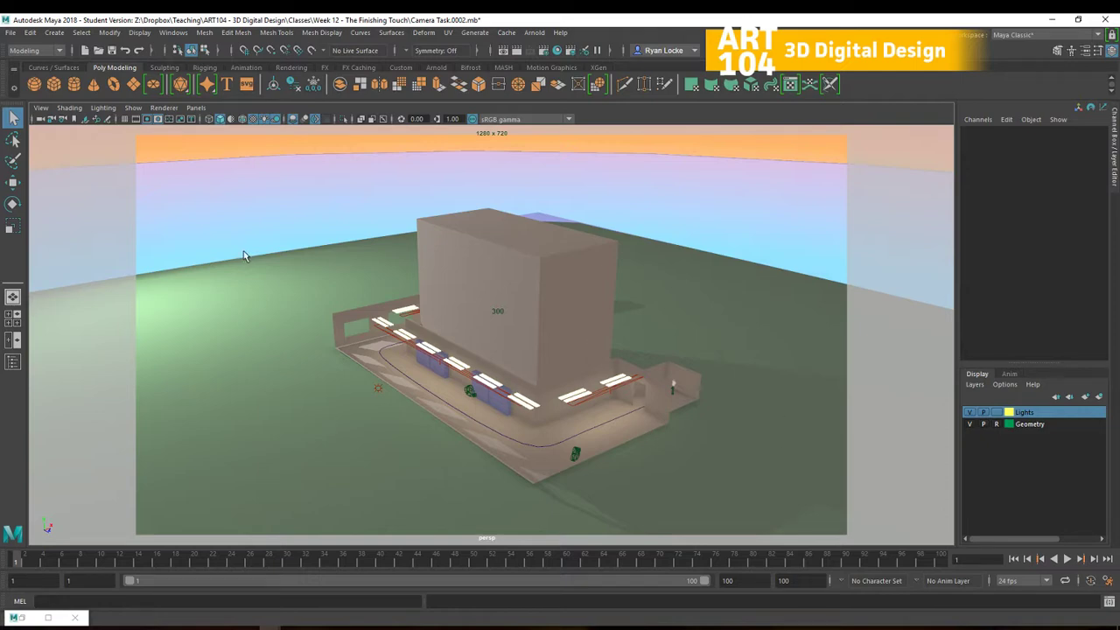
Cycle the Lights layer's display type through Template to Reference as well
{"action": "left_click", "coordinate": [600, 398]}
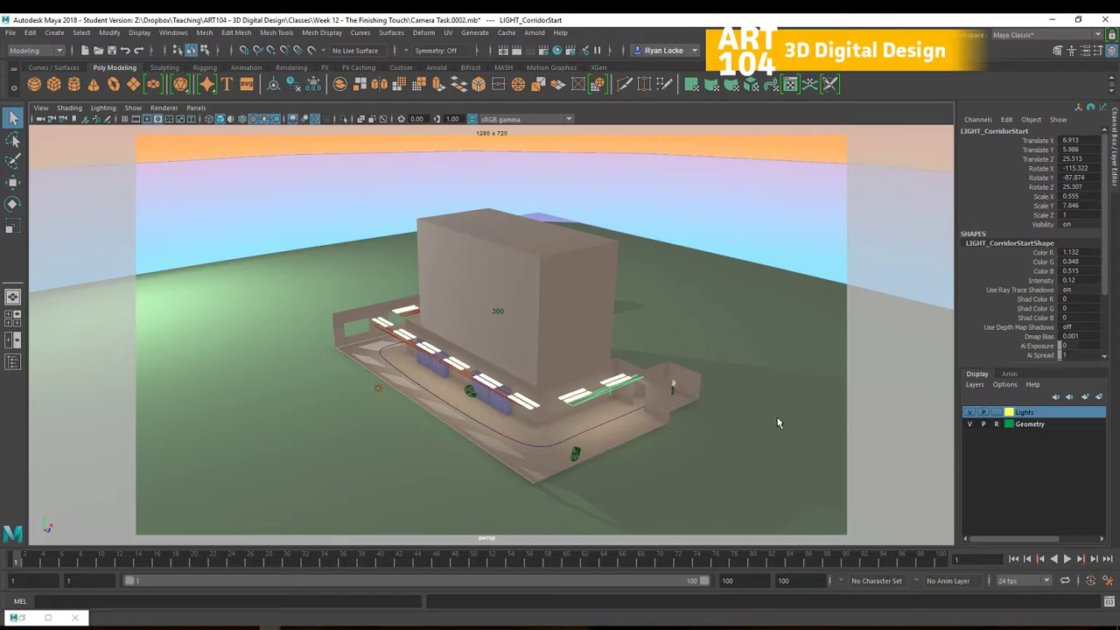
{"action": "left_click", "coordinate": [845, 452]}
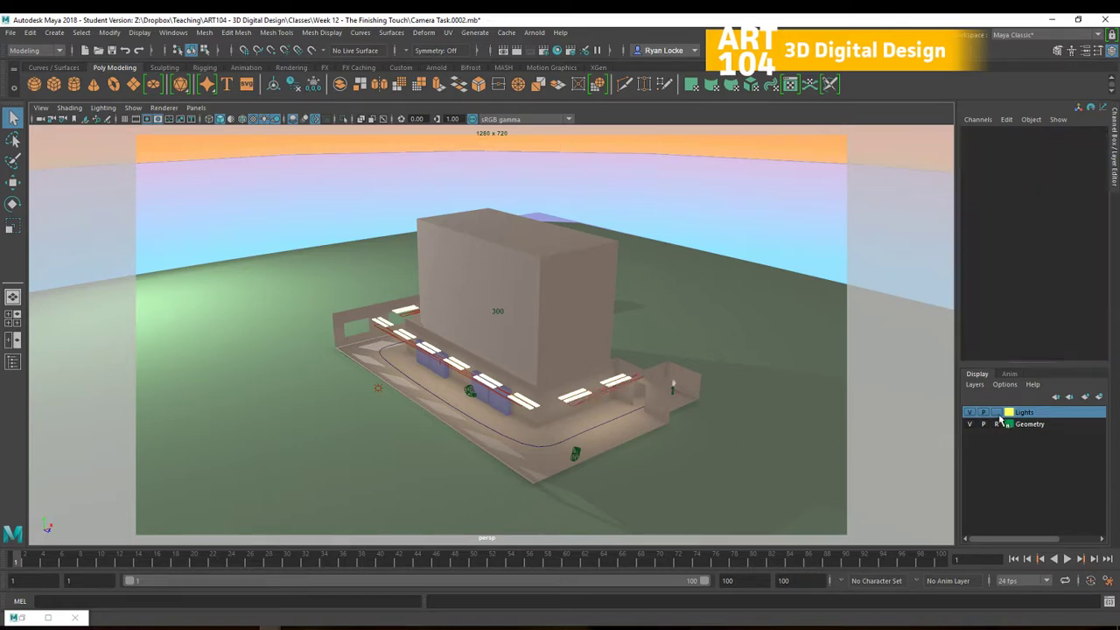
{"action": "left_click", "coordinate": [998, 415]}
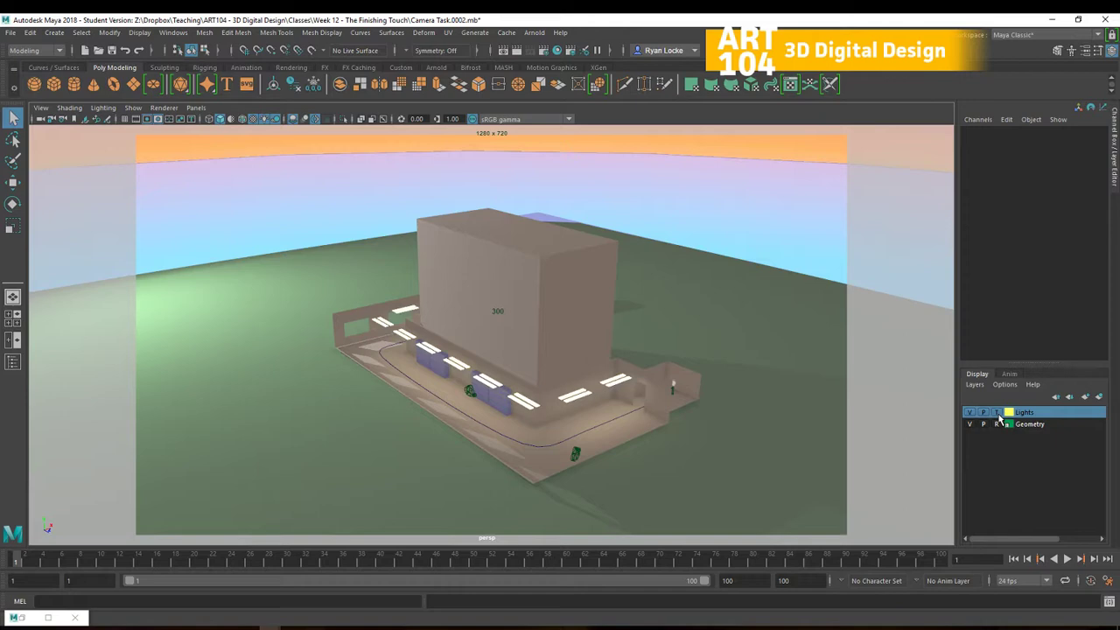
{"action": "left_click", "coordinate": [998, 416]}
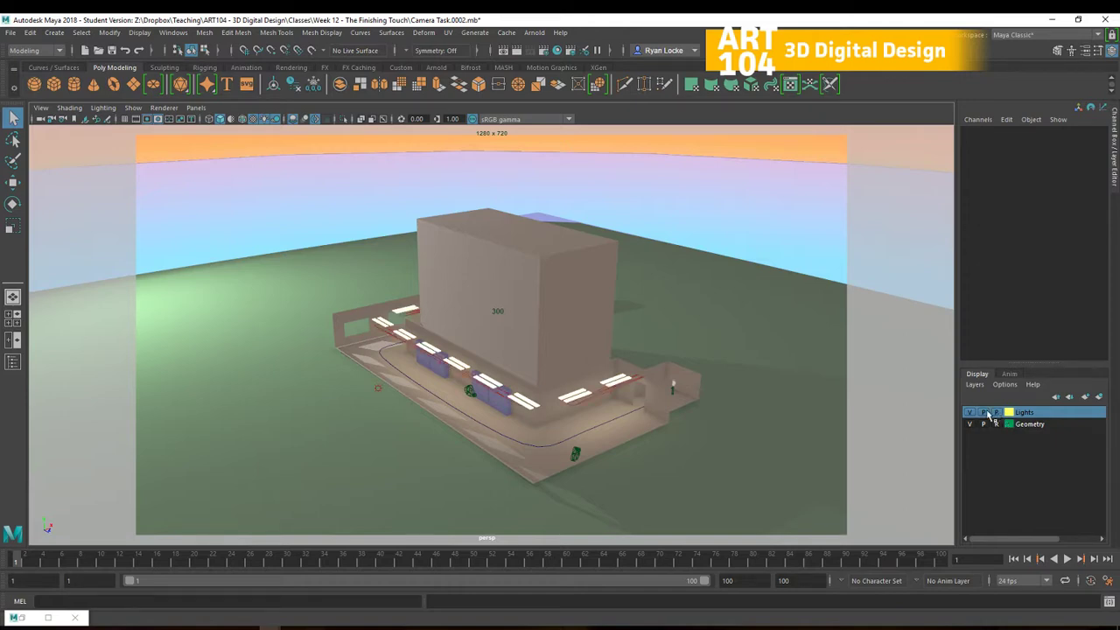
{"action": "scroll", "coordinate": [643, 413], "scroll_direction": "up", "scroll_amount": 3}
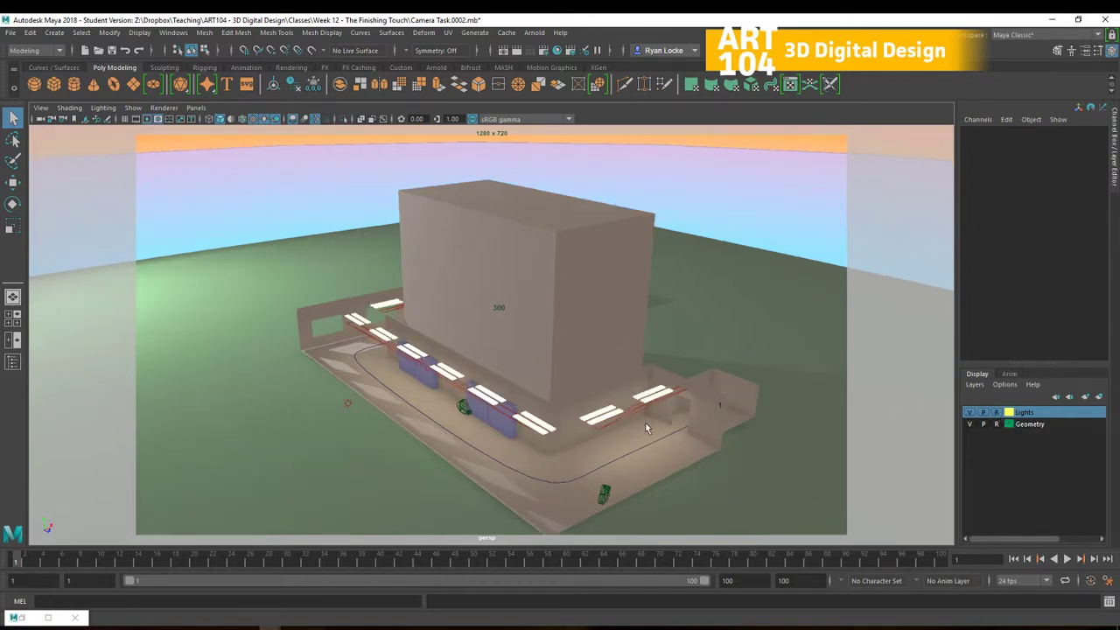
{"action": "mouse_move", "coordinate": [635, 420]}
{"action": "left_mouse_down", "text": "alt"}
{"action": "mouse_move", "coordinate": [645, 391]}
{"action": "mouse_move", "coordinate": [654, 409]}
{"action": "left_mouse_up", "text": "alt"}
{"action": "left_click", "coordinate": [646, 366]}
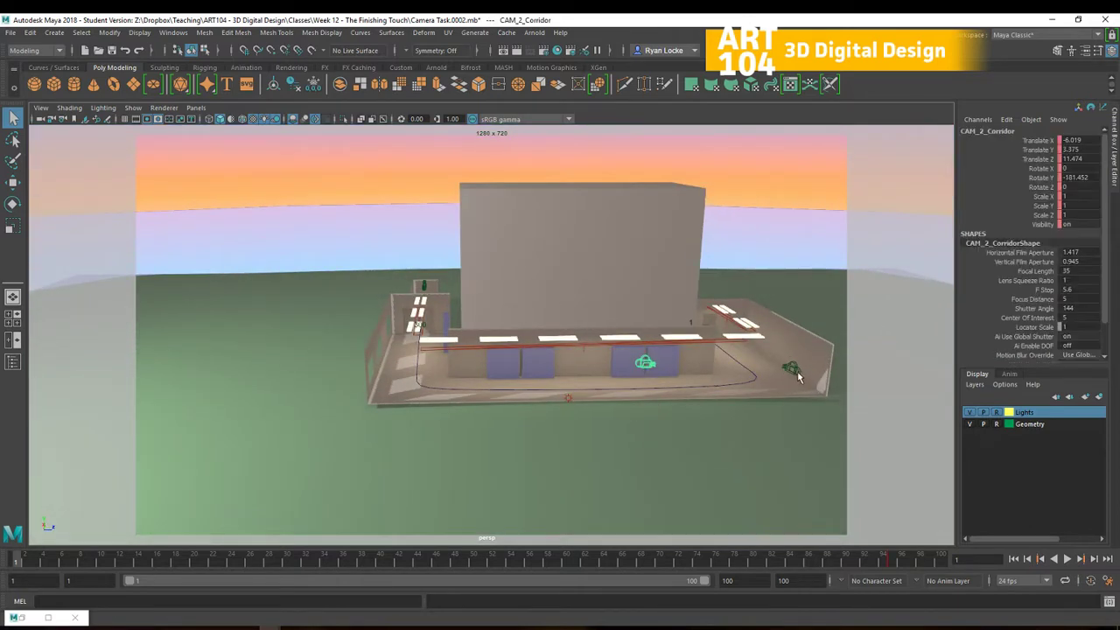
{"action": "left_click", "coordinate": [749, 385]}
{"action": "left_click", "coordinate": [748, 385]}
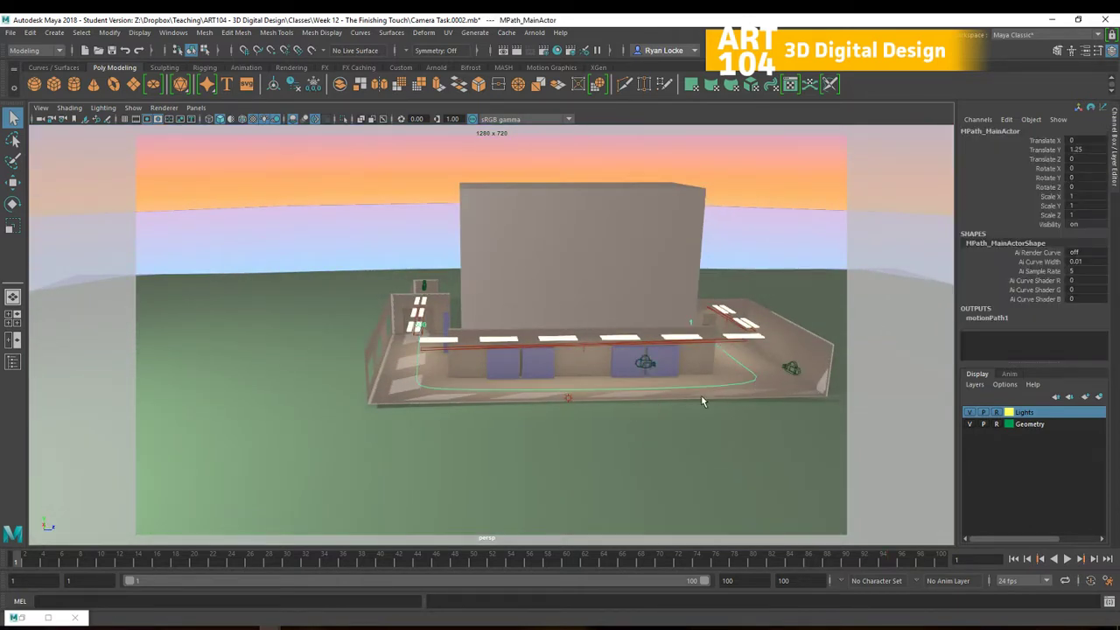
{"action": "left_click_drag", "start_coordinate": [748, 385], "coordinate": [542, 419], "text": "alt"}
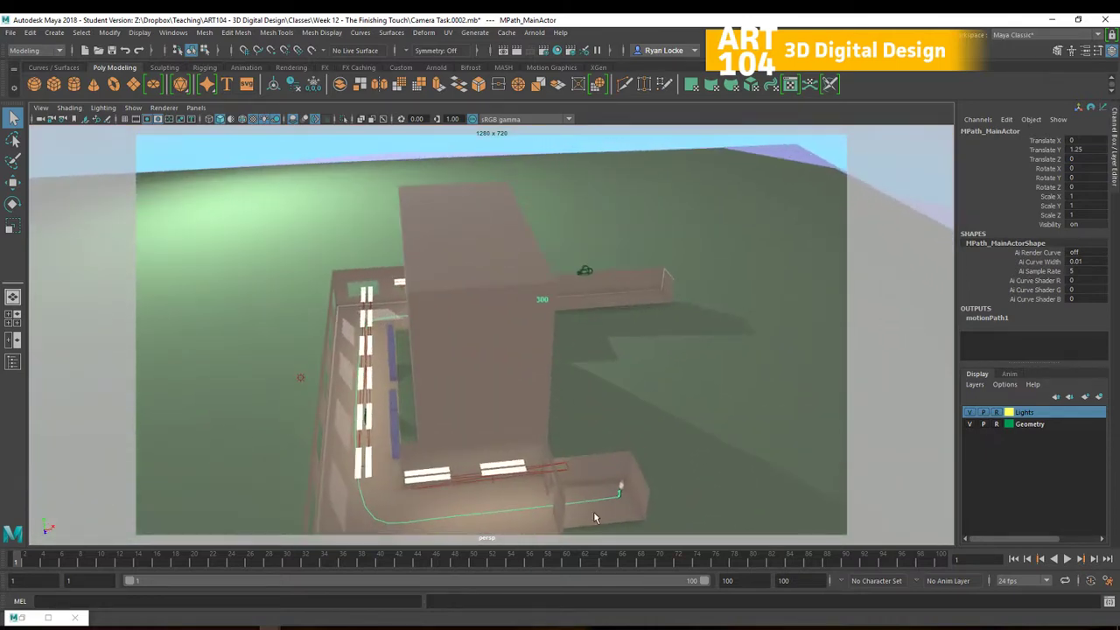
{"action": "left_click", "coordinate": [699, 456]}
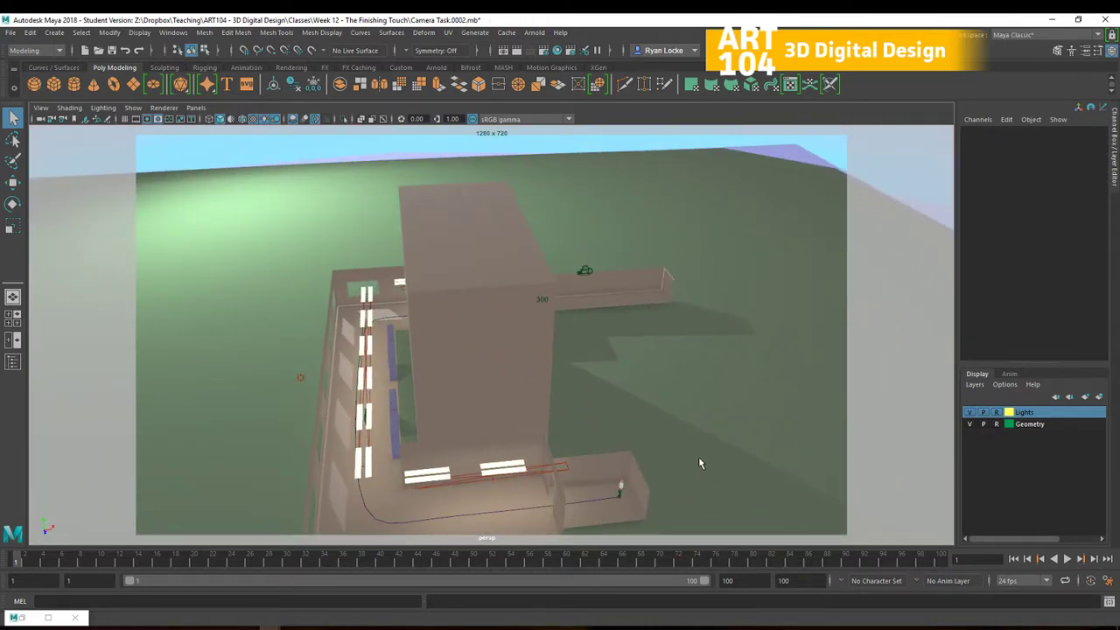
{"action": "left_click_drag", "start_coordinate": [319, 360], "coordinate": [438, 357], "text": "alt"}
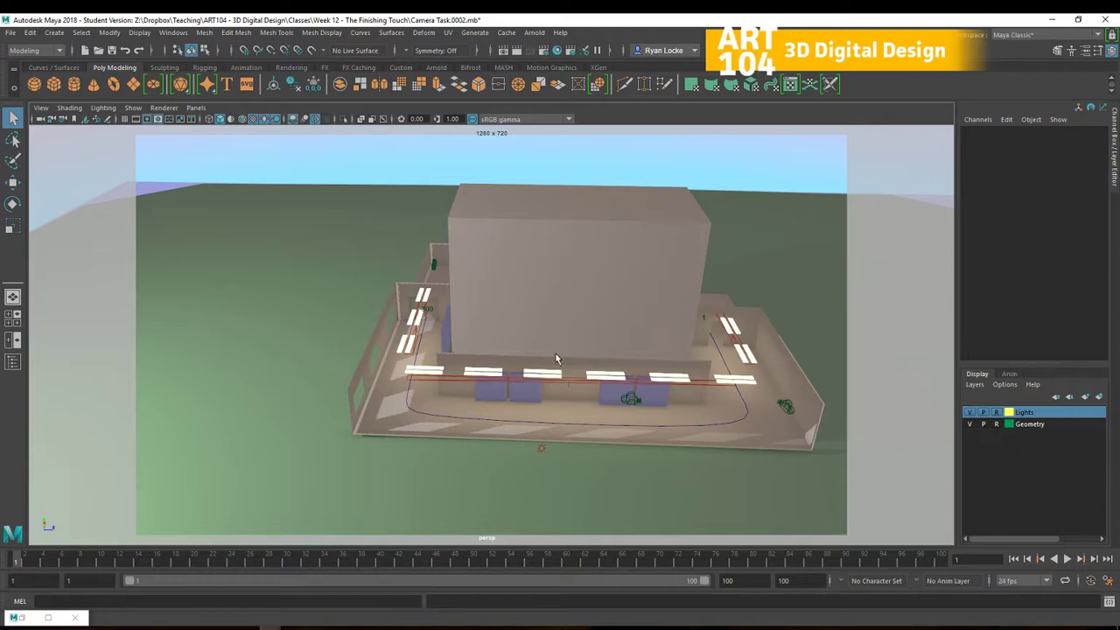
{"action": "left_click_drag", "start_coordinate": [713, 348], "coordinate": [753, 350], "text": "alt"}
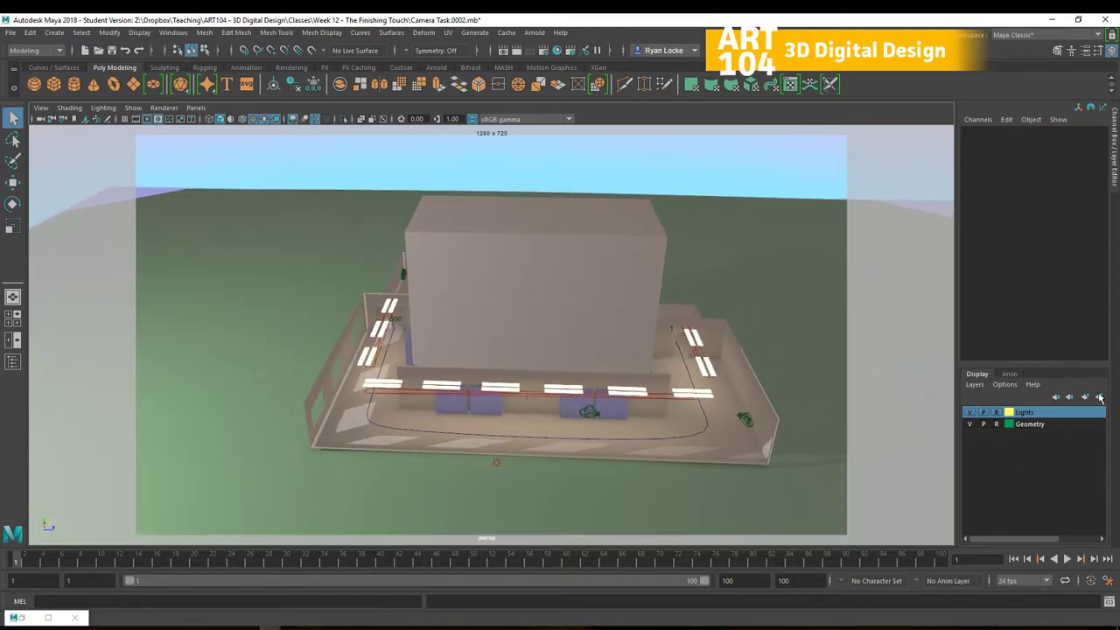